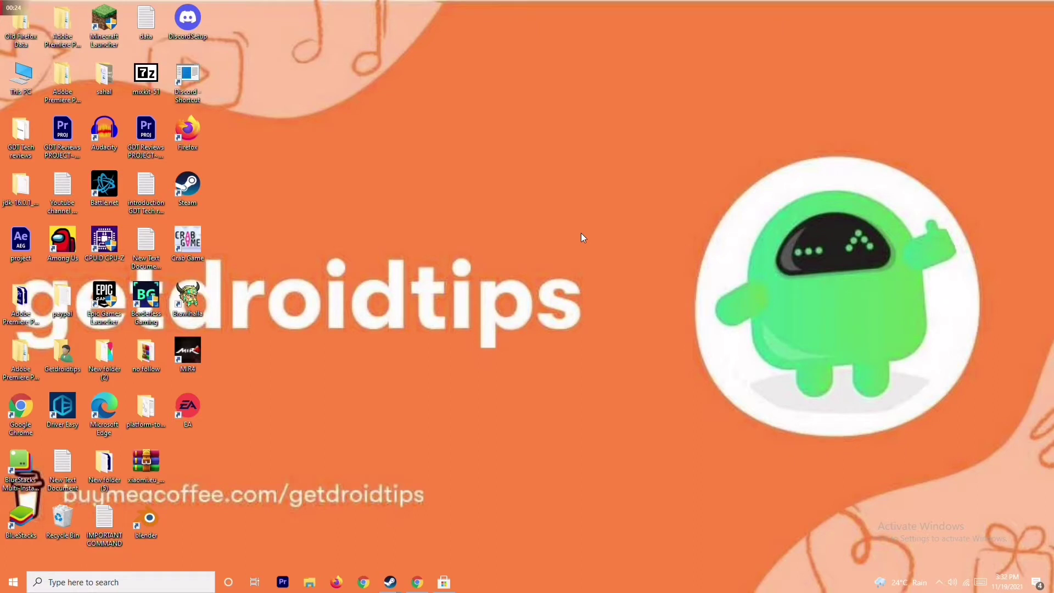
# Open Device Manager from This PC's properties and expand Display adapters
pyautogui.rightClick(24, 95)
pyautogui.click(76, 218)
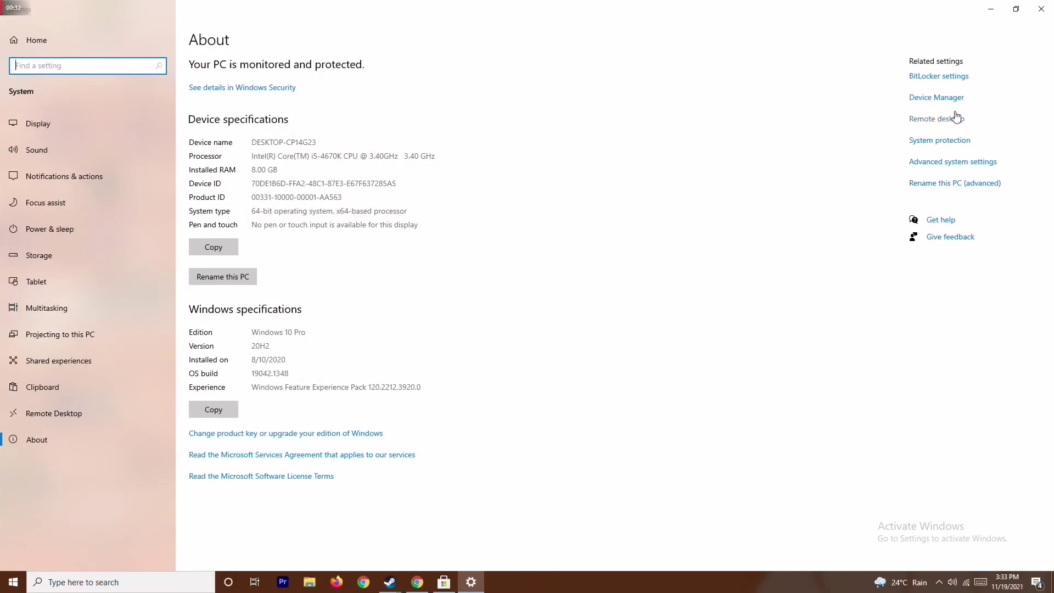
pyautogui.click(940, 98)
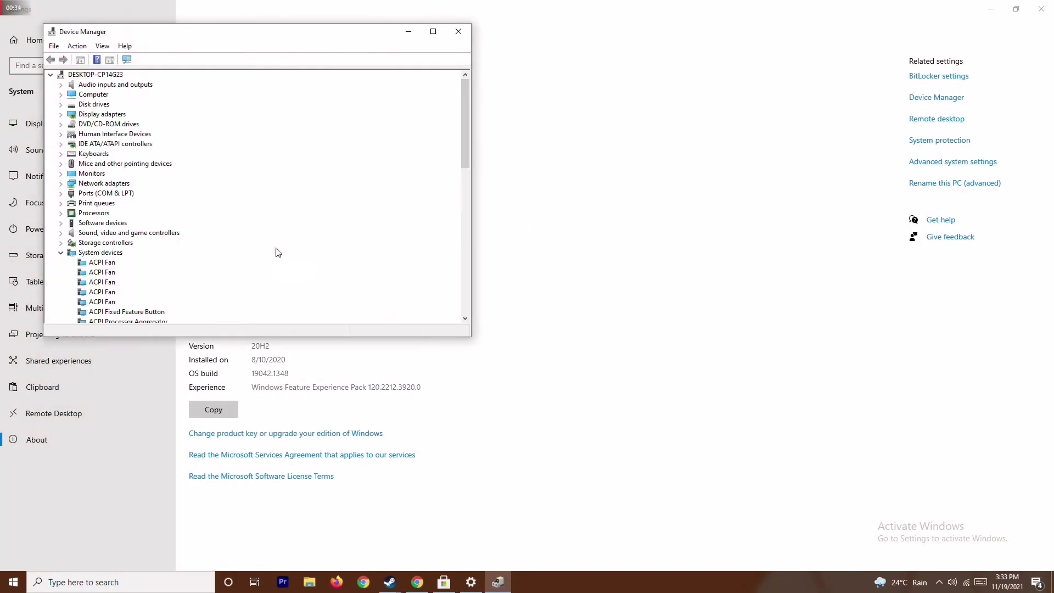
pyautogui.click(61, 115)
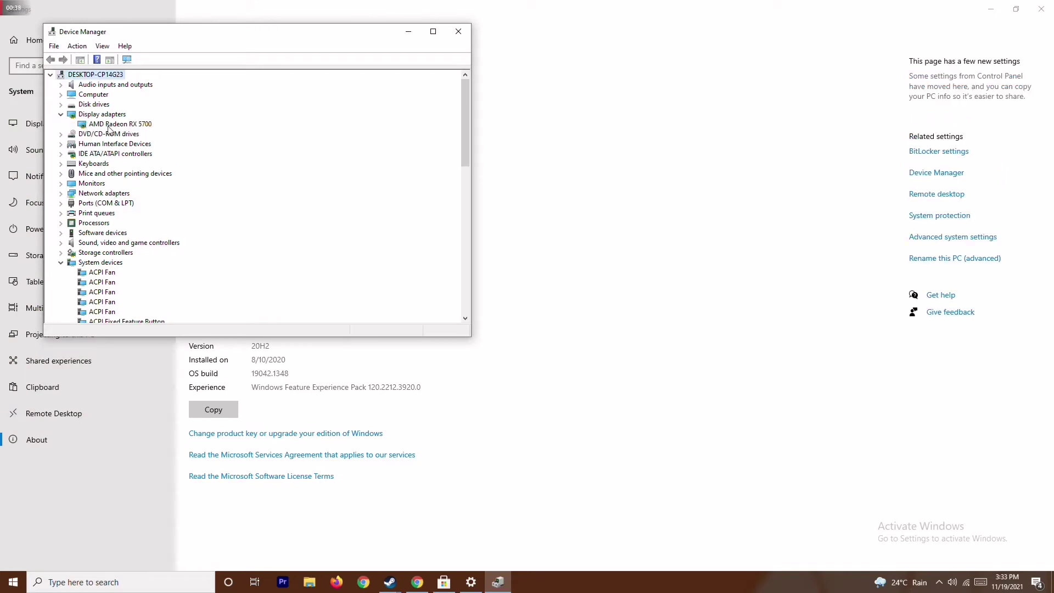
# Search automatically for a newer AMD Radeon RX 5700 driver, confirming the best is installed
pyautogui.rightClick(147, 129)
pyautogui.click(176, 131)
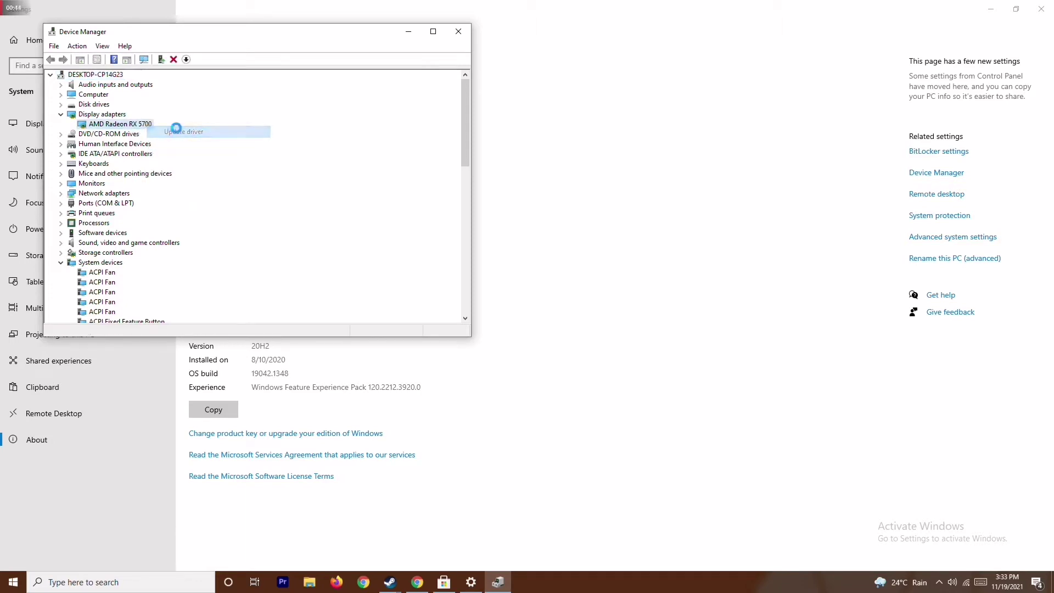
pyautogui.click(201, 162)
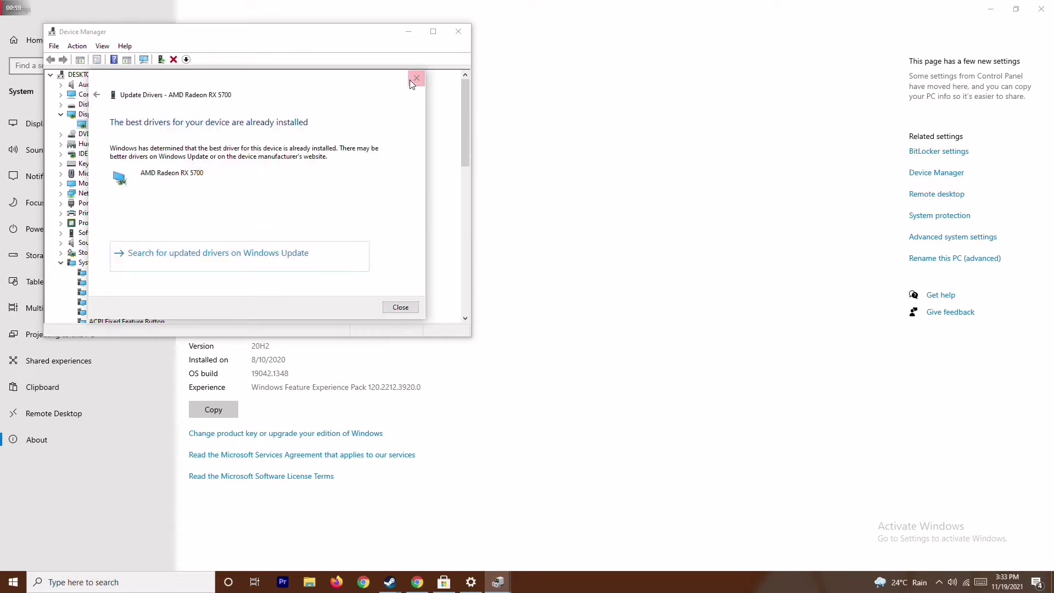
pyautogui.click(417, 78)
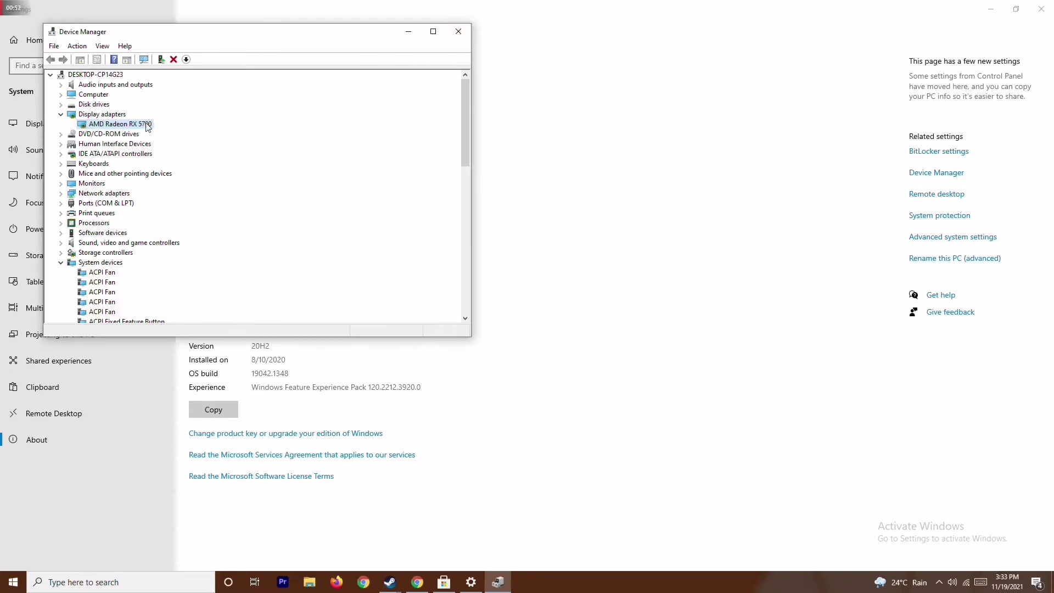
# Collapse Display adapters and System devices, then close Device Manager and Settings
pyautogui.click(61, 114)
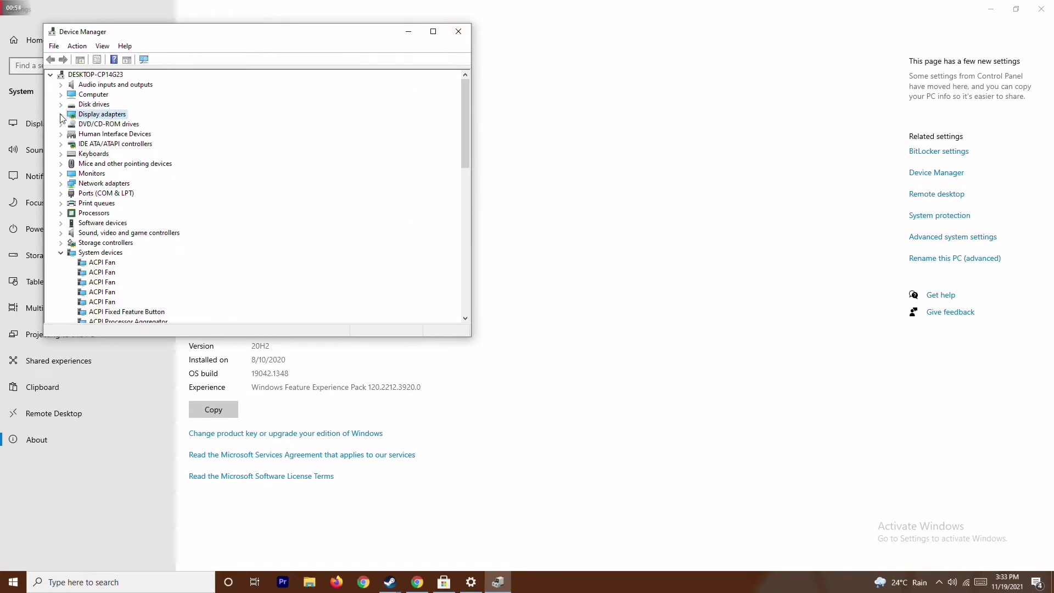
pyautogui.click(61, 253)
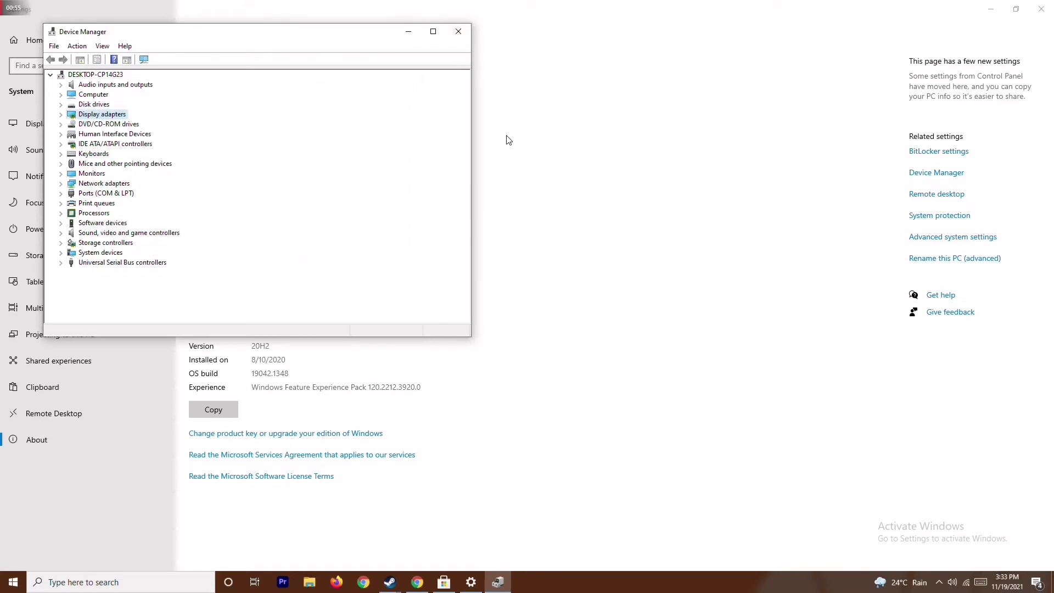
pyautogui.click(458, 31)
pyautogui.click(1040, 8)
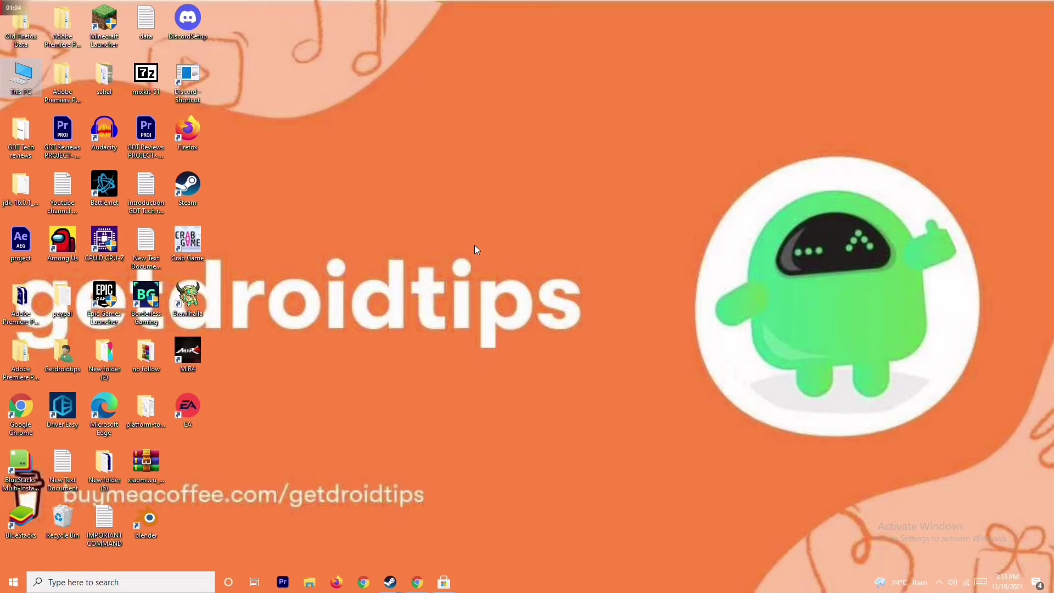
# Search 'sett' to reach Settings, confirm Update & Security shows up to date, then close
pyautogui.click(127, 587)
pyautogui.write('sett')
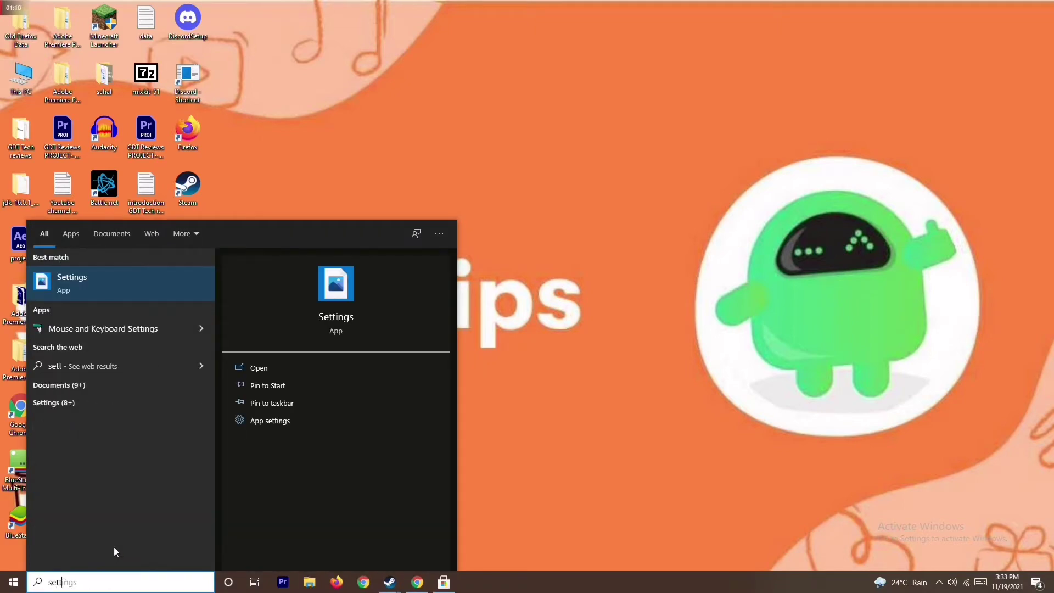
pyautogui.click(148, 283)
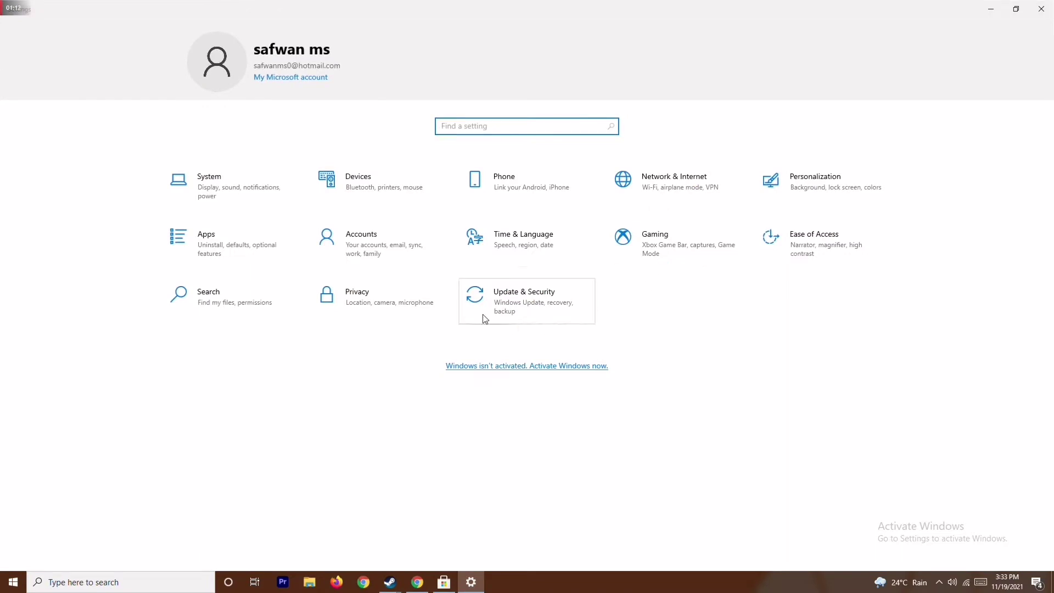
pyautogui.click(537, 296)
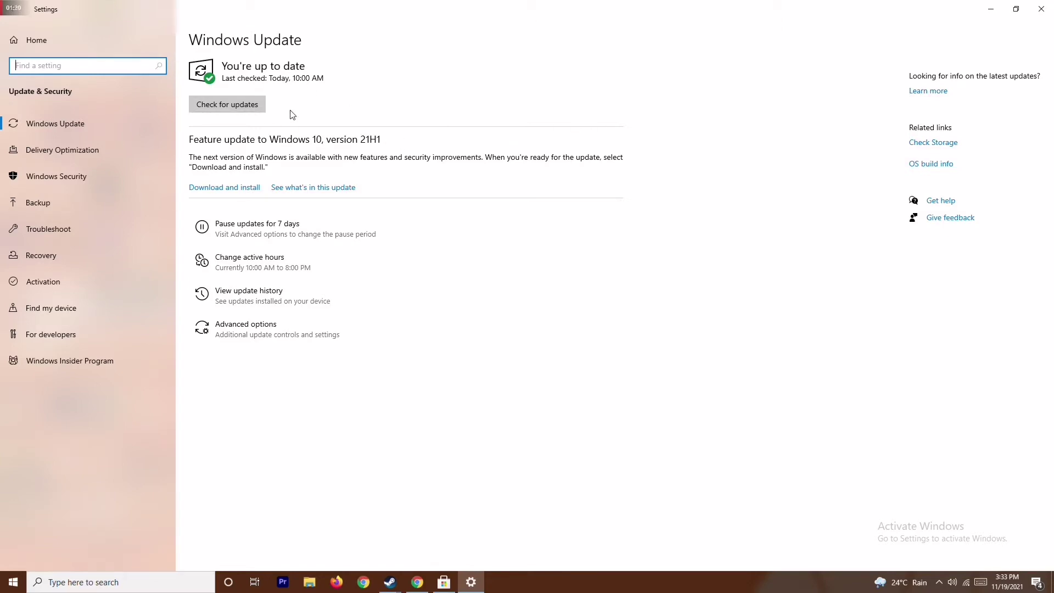
pyautogui.click(1040, 11)
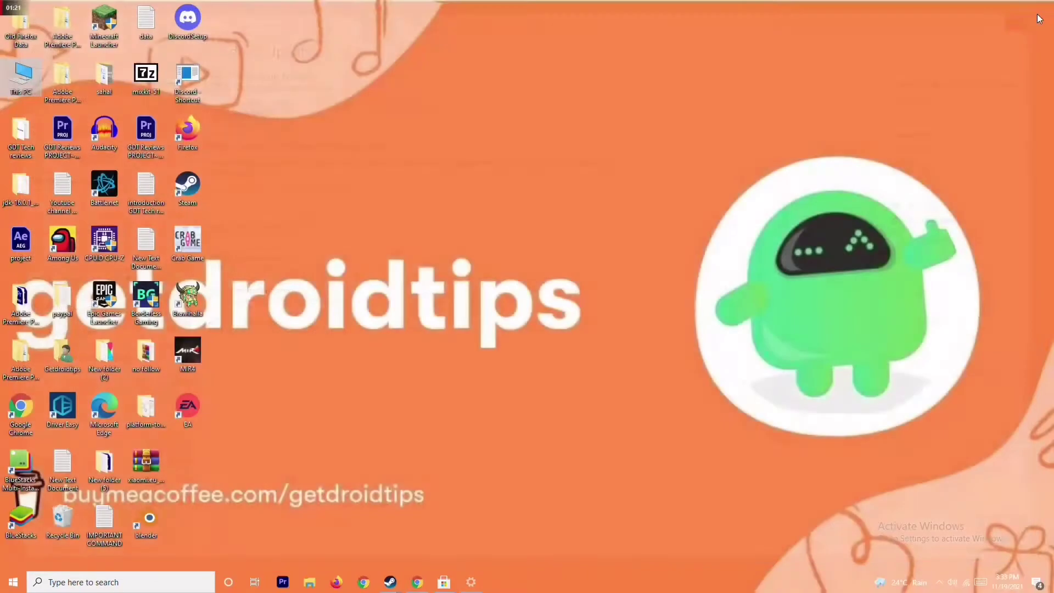
# Refresh the desktop and bring up Task Manager from the taskbar
pyautogui.rightClick(644, 198)
pyautogui.click(579, 250)
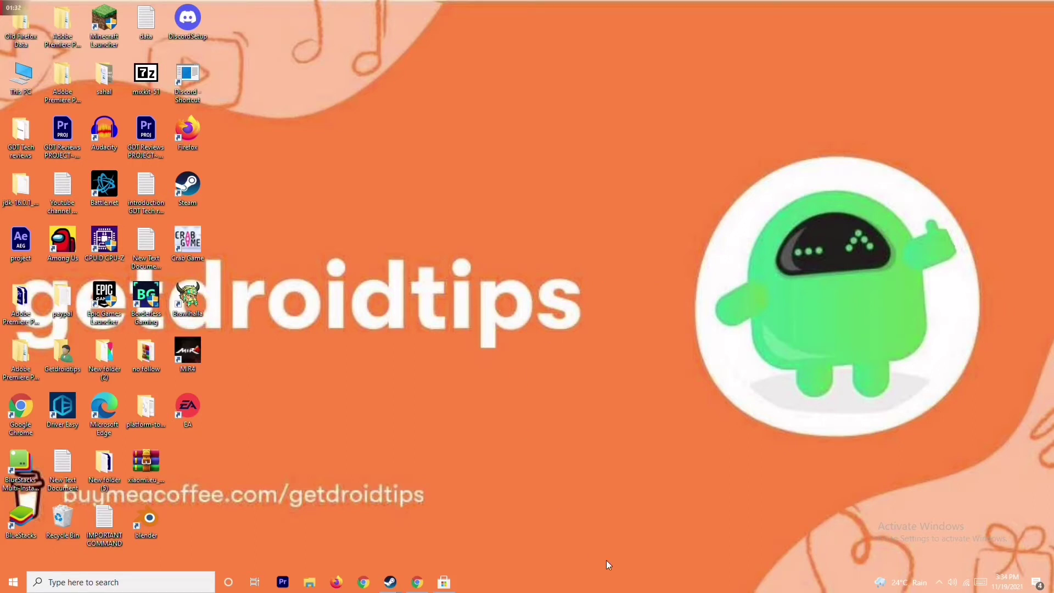
pyautogui.rightClick(565, 578)
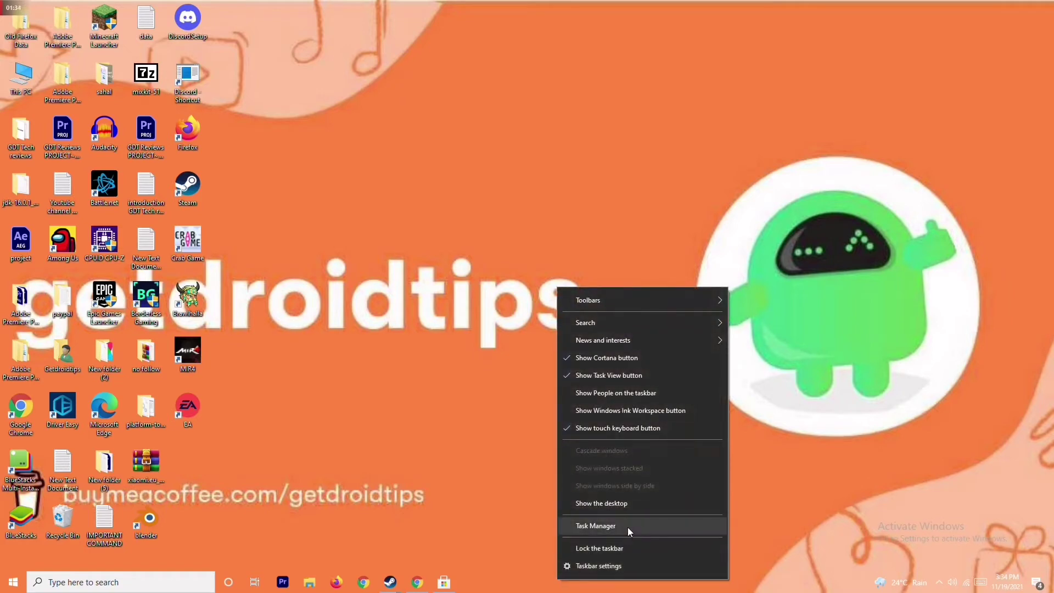
pyautogui.click(627, 527)
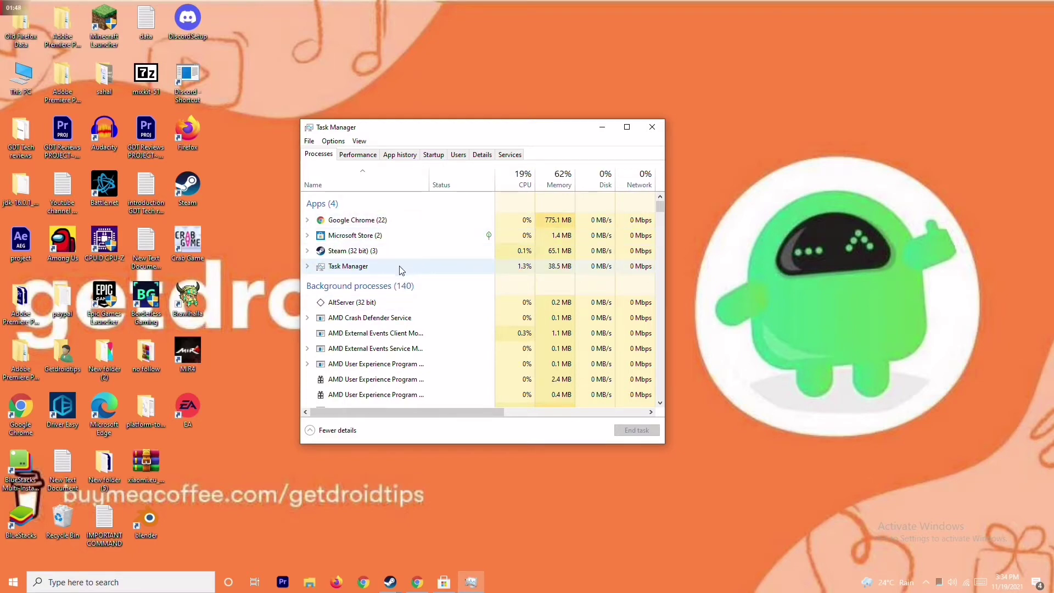
# End the Microsoft Store task and close Task Manager
pyautogui.click(411, 235)
pyautogui.rightClick(448, 237)
pyautogui.click(486, 276)
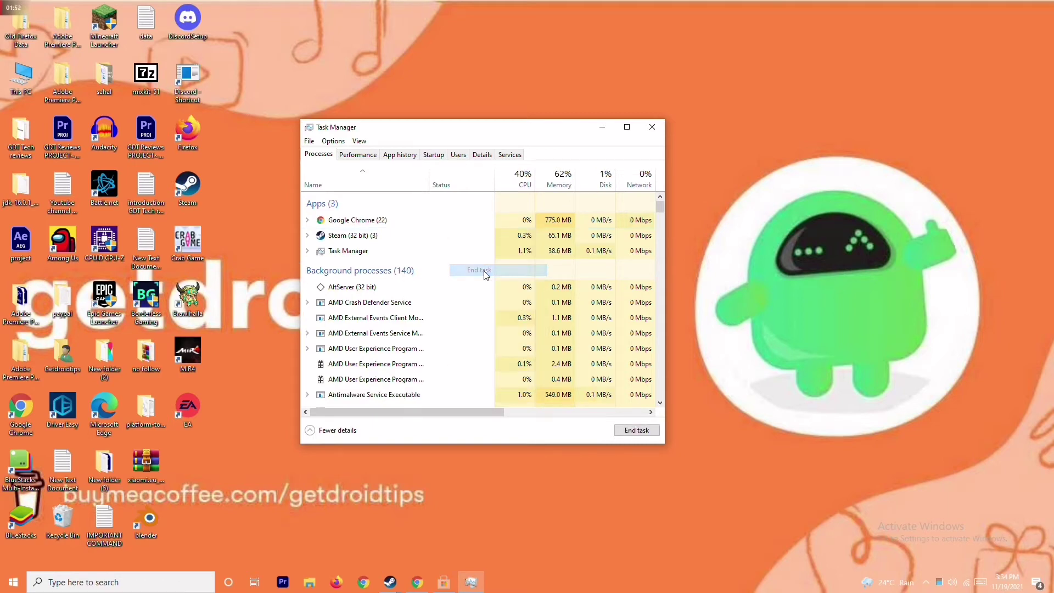
pyautogui.click(653, 128)
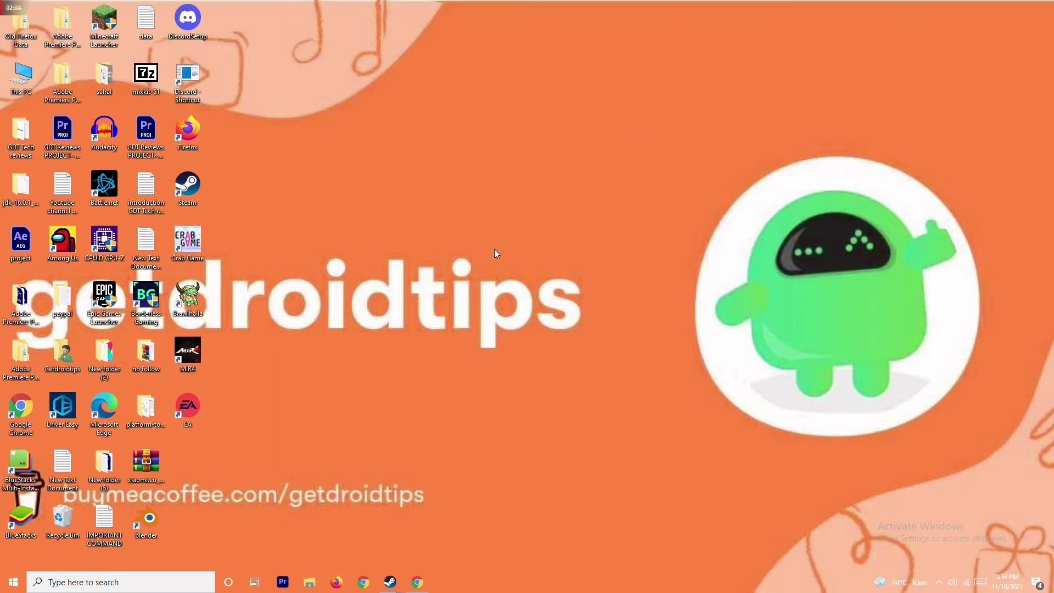
# Review the Crab Game desktop shortcut's Properties and close the dialog
pyautogui.rightClick(195, 257)
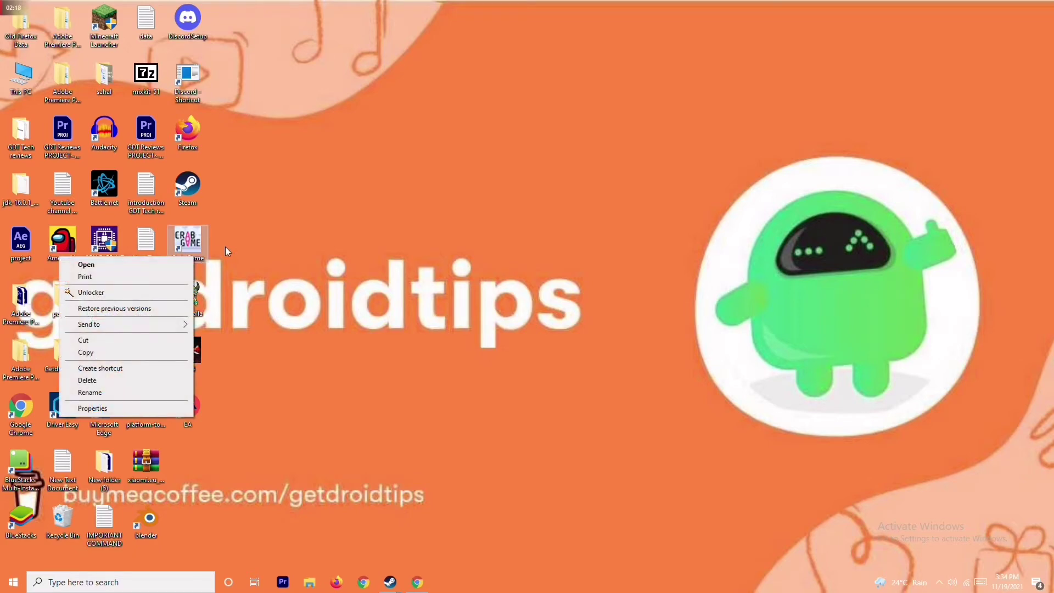
pyautogui.click(225, 252)
pyautogui.rightClick(195, 255)
pyautogui.click(272, 252)
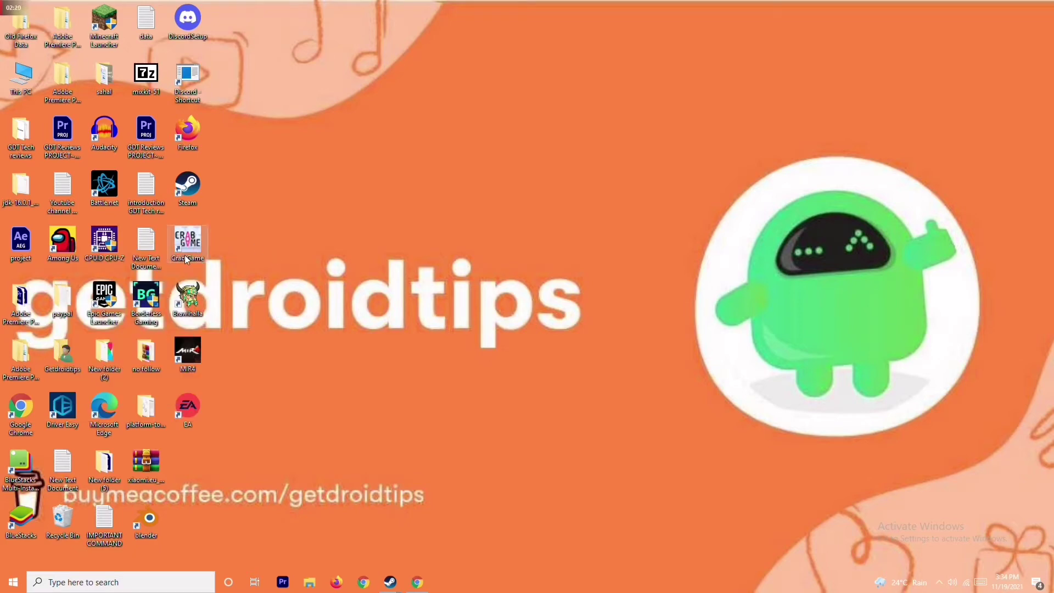
pyautogui.rightClick(187, 257)
pyautogui.click(137, 411)
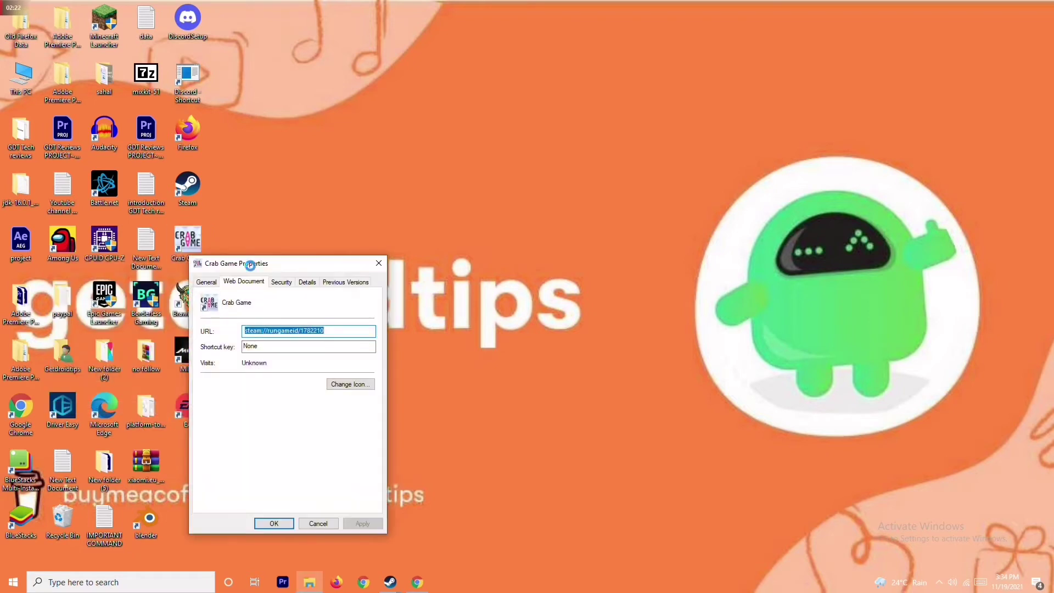
pyautogui.click(379, 263)
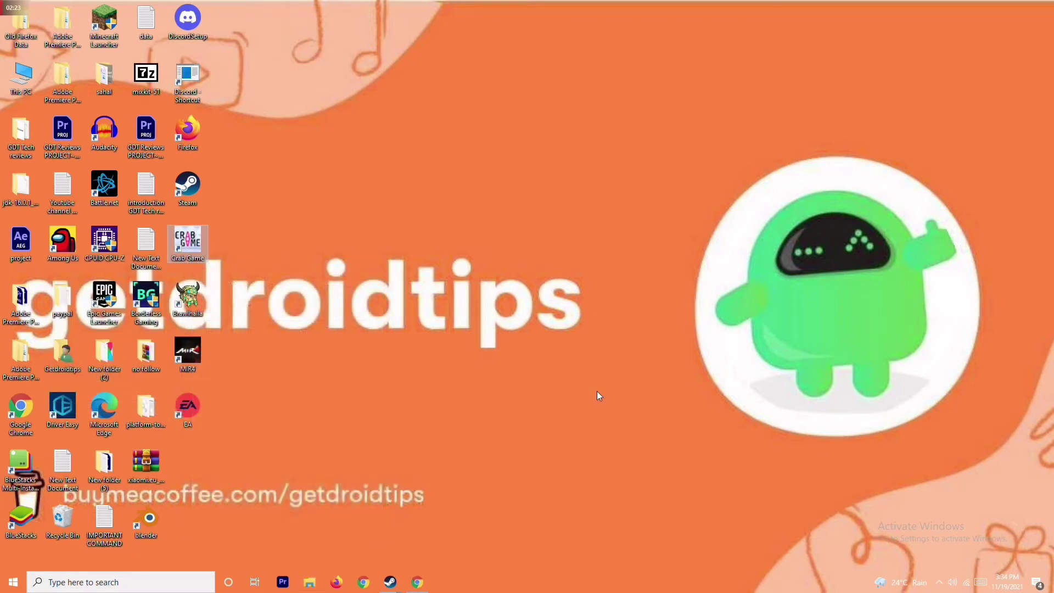
# In the Steam library, browse Crab Game's installed files from Properties > Local Files
pyautogui.moveTo(390, 585)
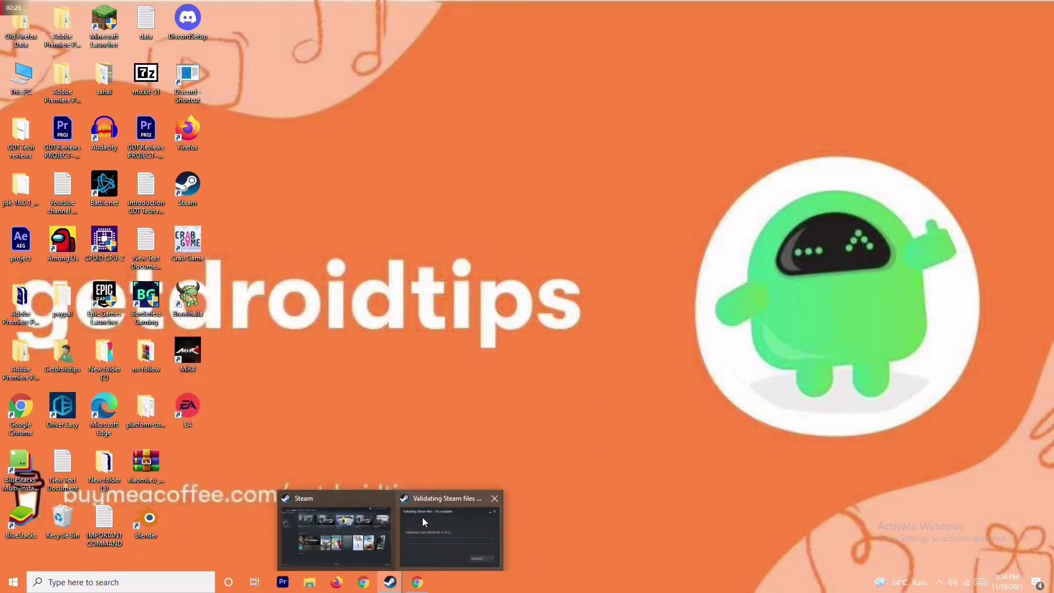
pyautogui.click(364, 523)
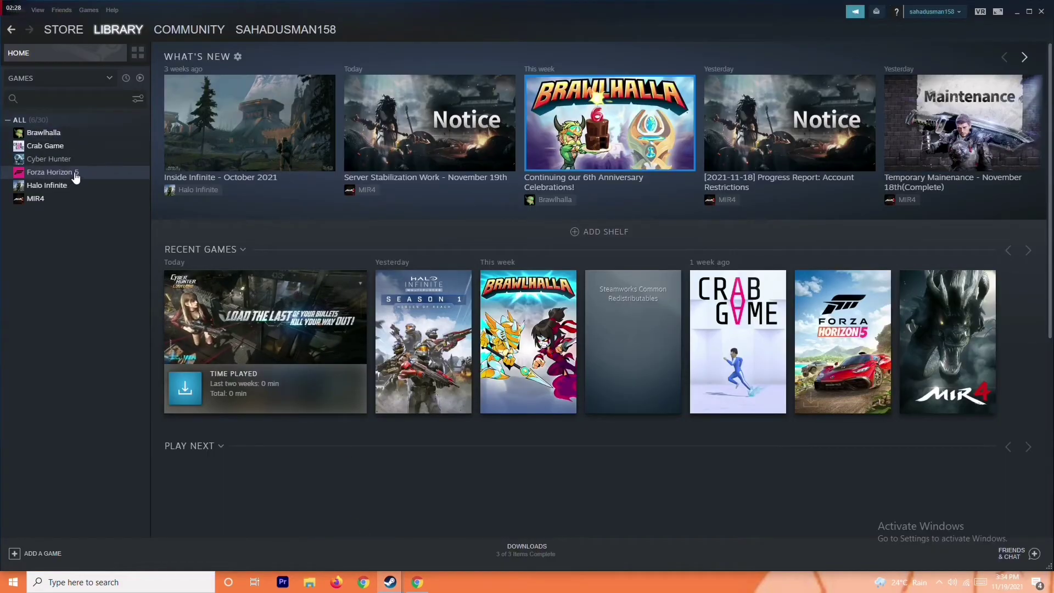
pyautogui.rightClick(102, 149)
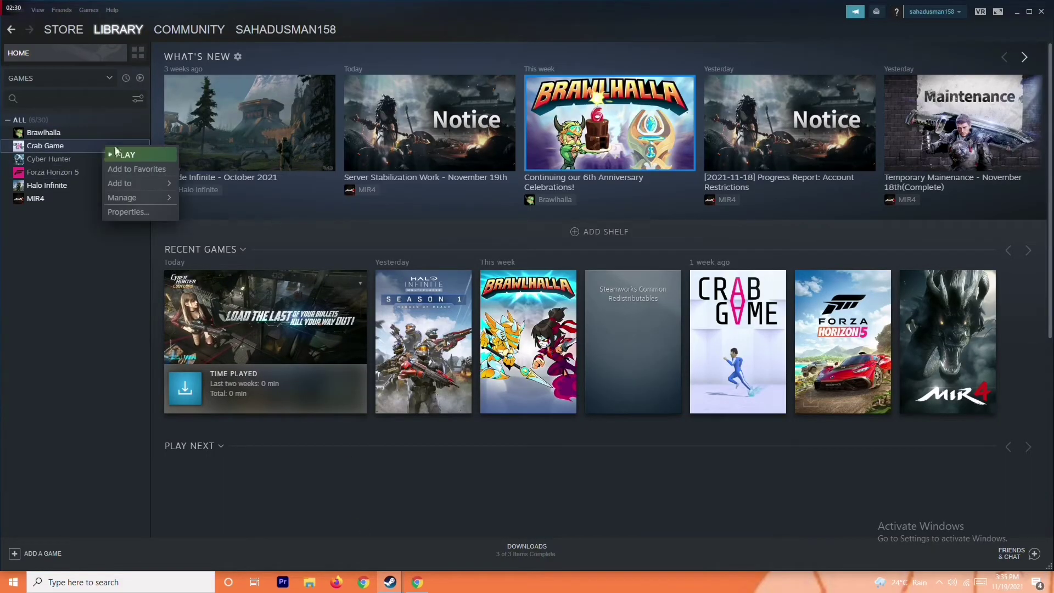
pyautogui.click(138, 213)
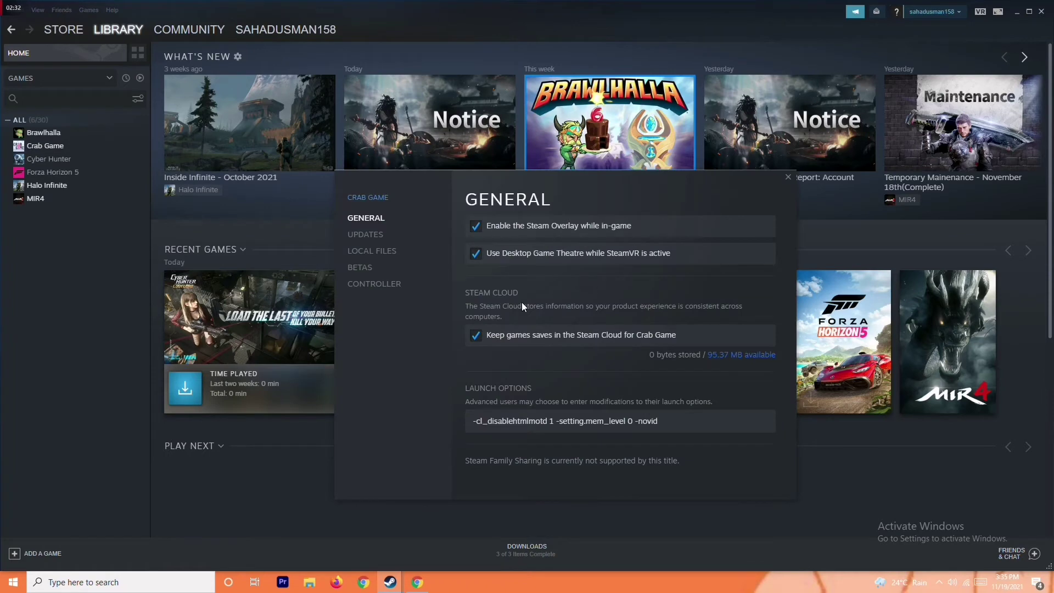
pyautogui.click(394, 252)
pyautogui.click(702, 219)
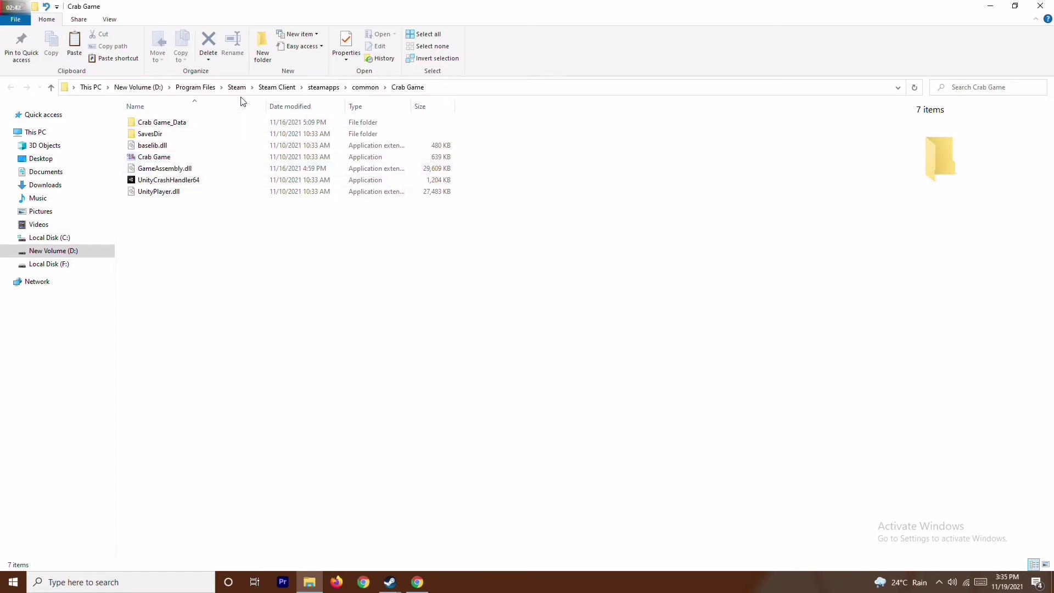
# Run the Crab Game executable as administrator, then close File Explorer
pyautogui.click(168, 159)
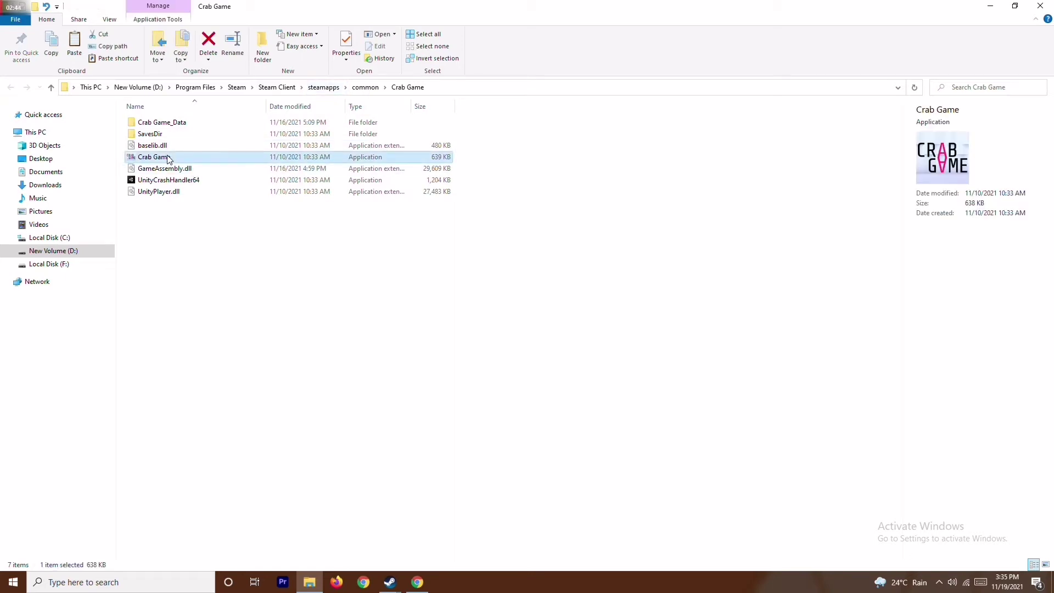
pyautogui.rightClick(168, 159)
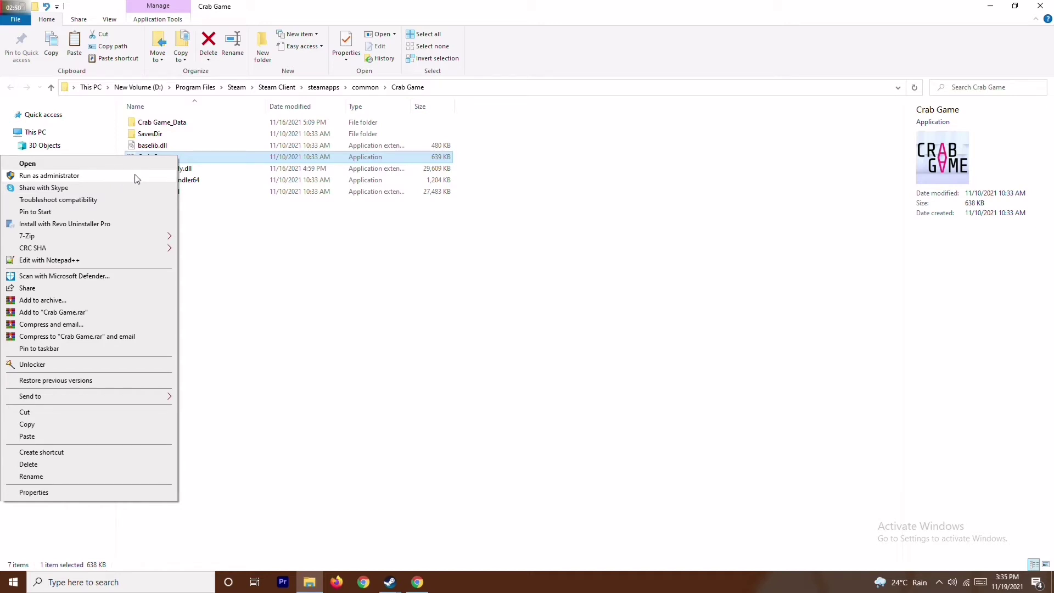
pyautogui.click(342, 266)
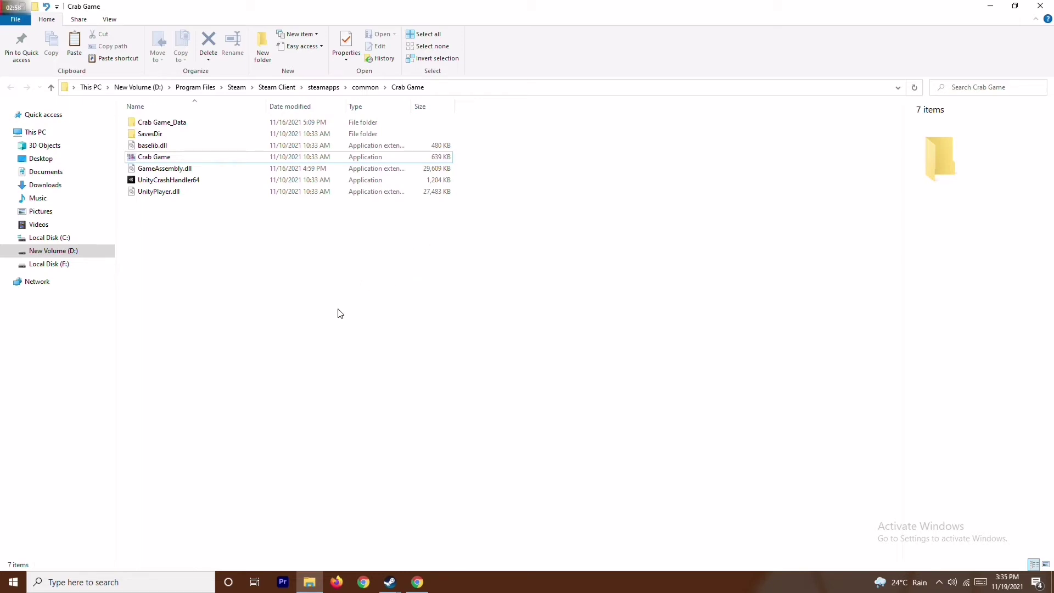
pyautogui.click(1041, 5)
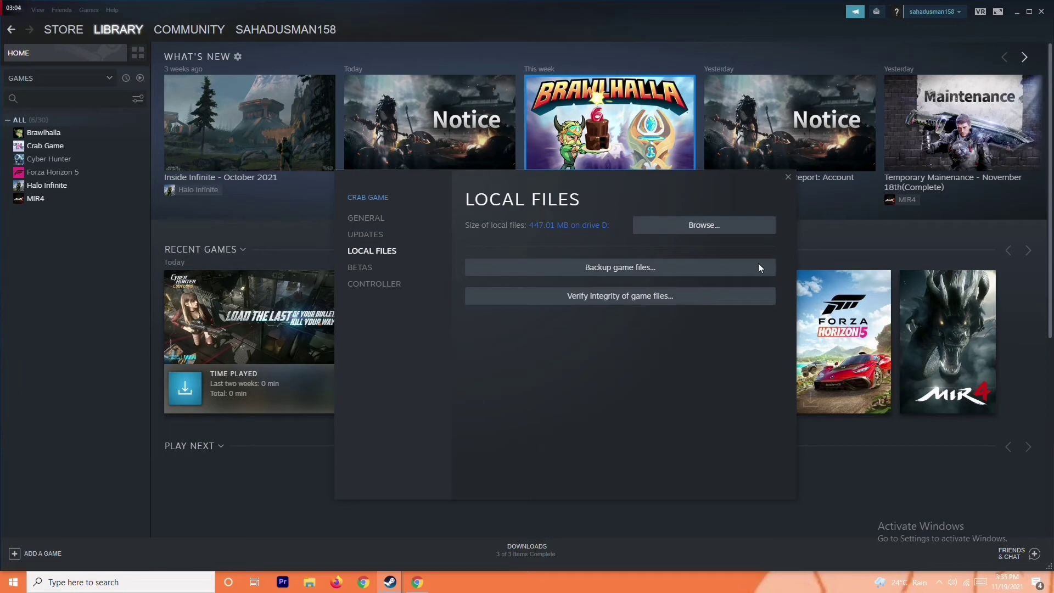
# Minimize the main Steam window and close Crab Game's Local Files settings
pyautogui.click(991, 29)
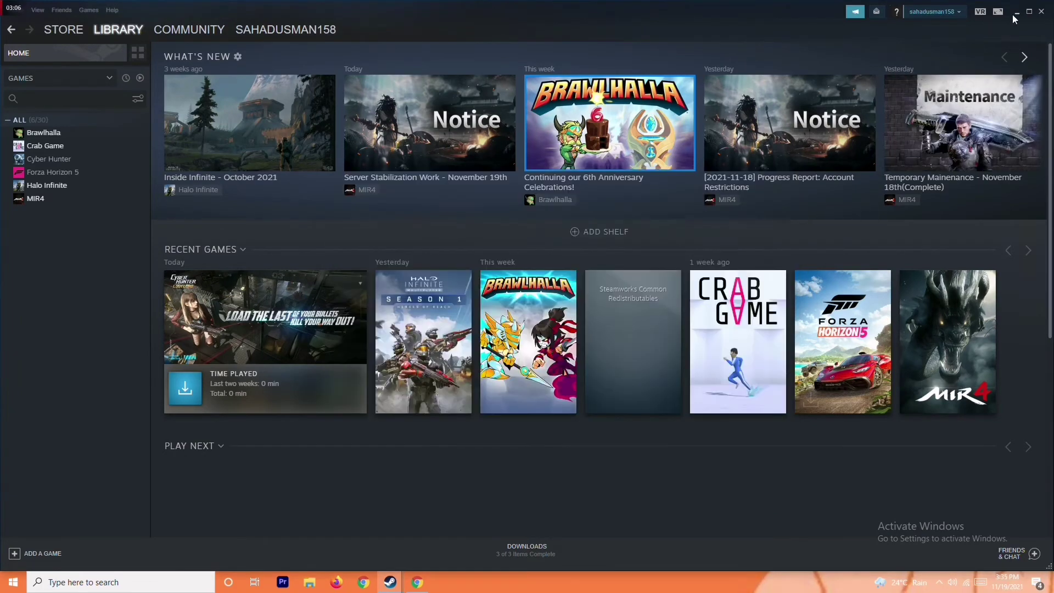
pyautogui.click(1016, 10)
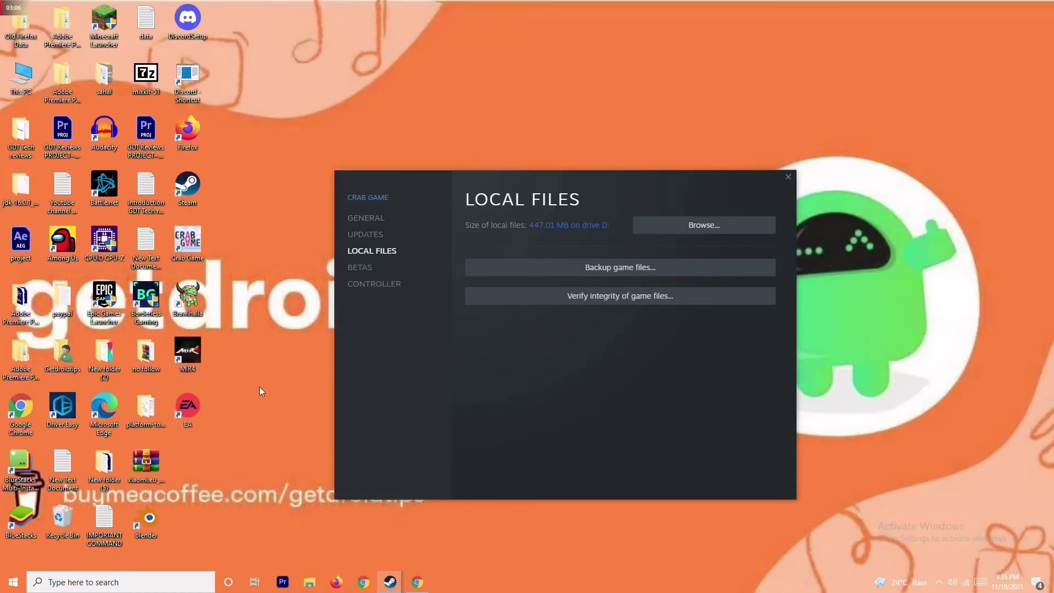
pyautogui.click(787, 176)
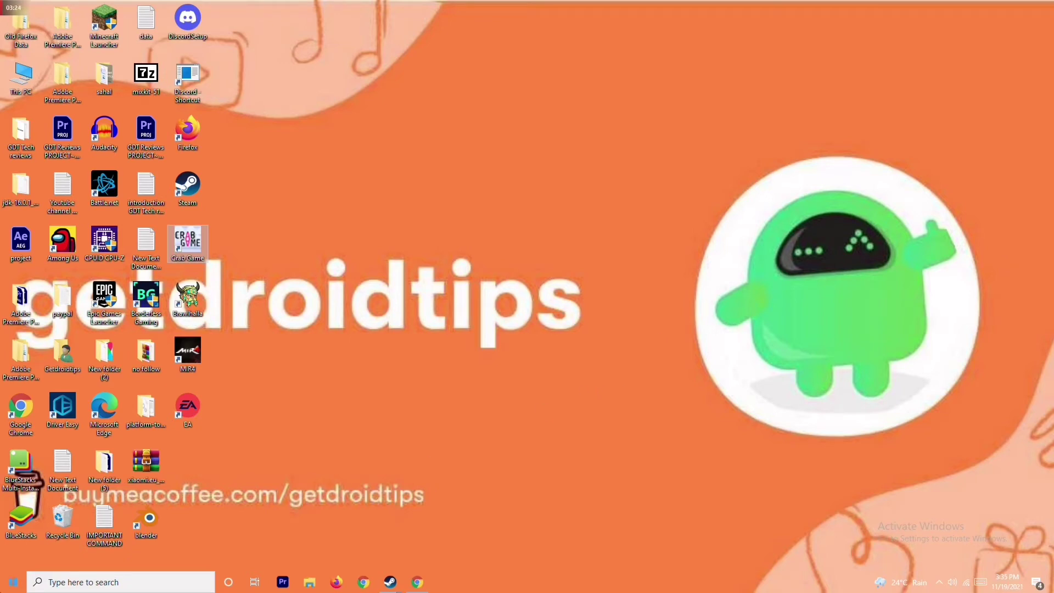
pyautogui.click(97, 583)
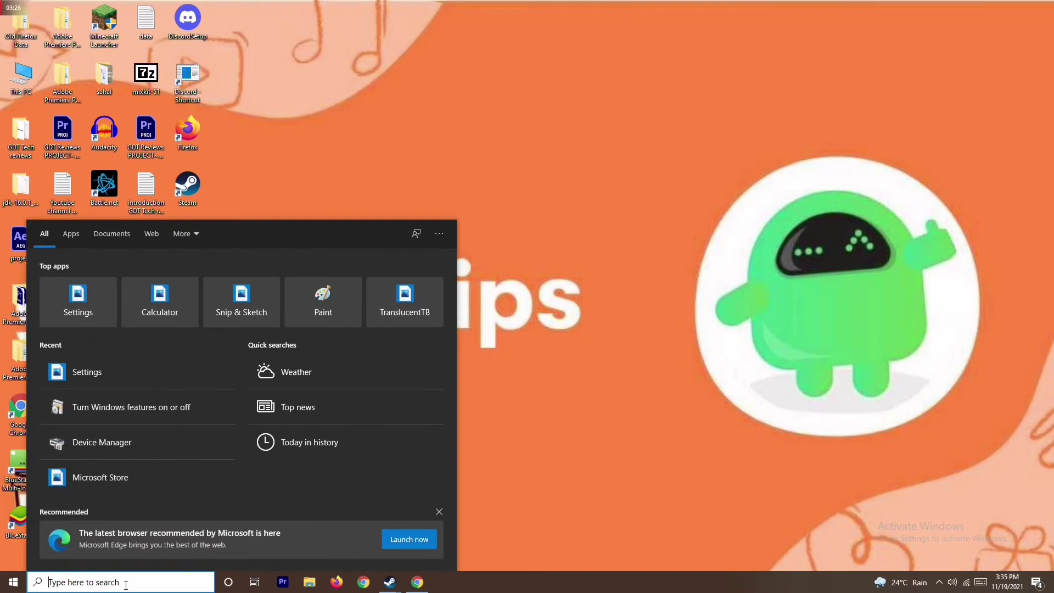
# Turn Windows Defender Firewall off for private and public networks and close it
pyautogui.write('wi')
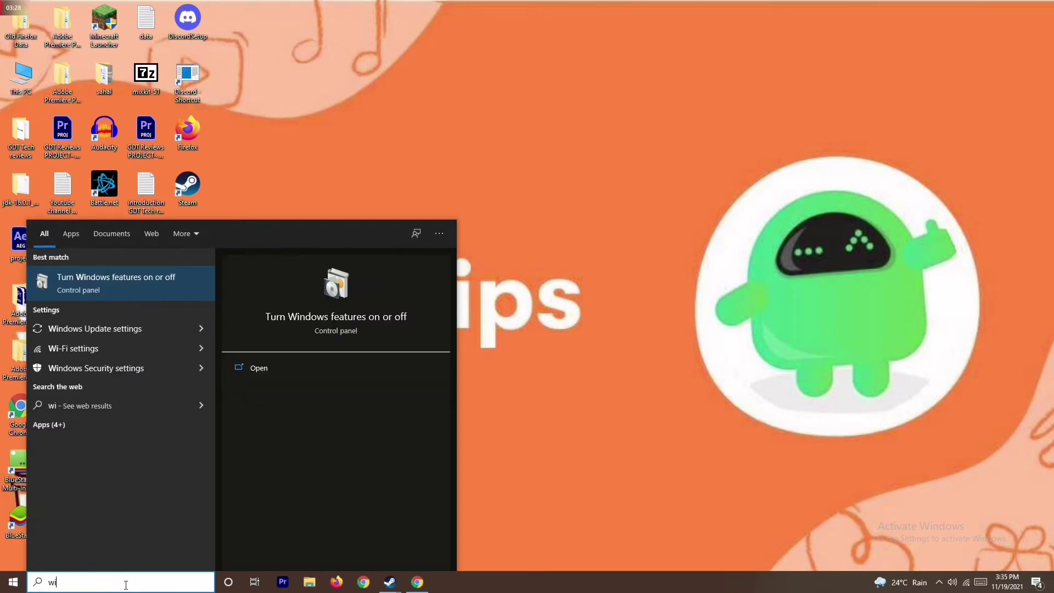
pyautogui.write('ndows')
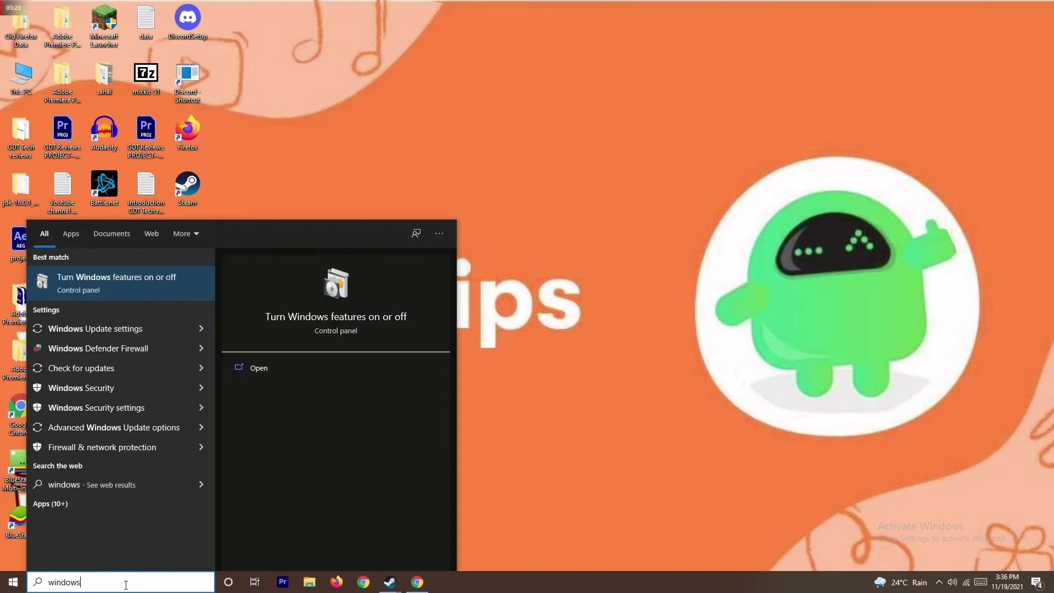
pyautogui.click(146, 351)
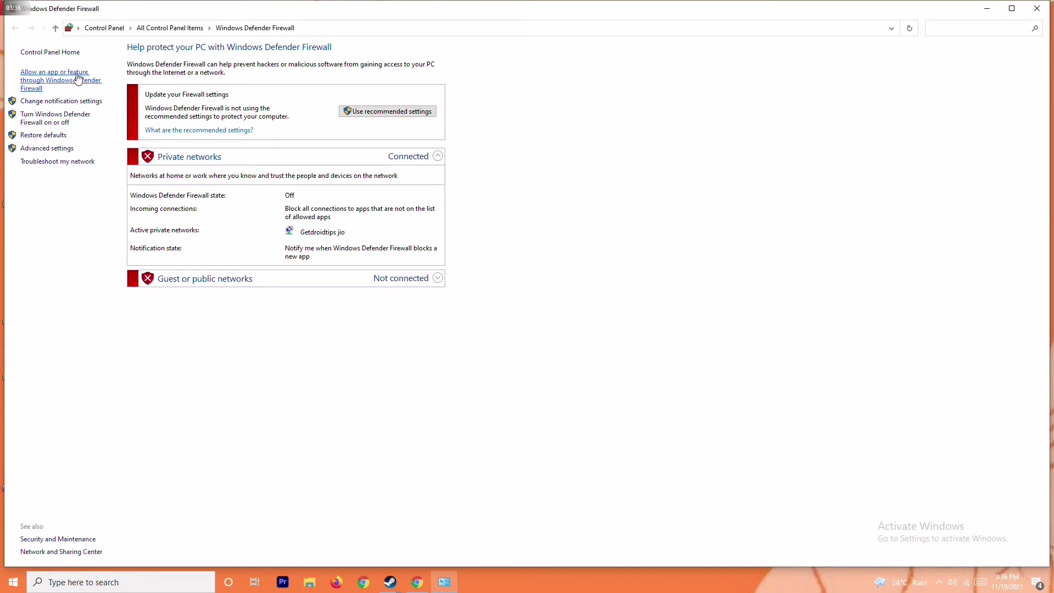
pyautogui.click(62, 118)
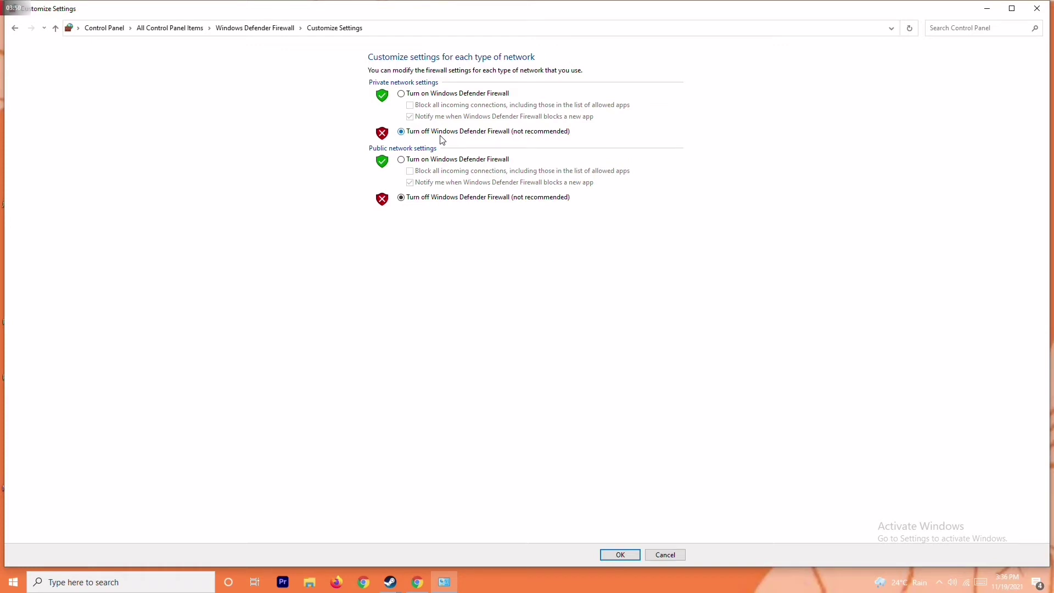
pyautogui.click(418, 94)
pyautogui.click(430, 132)
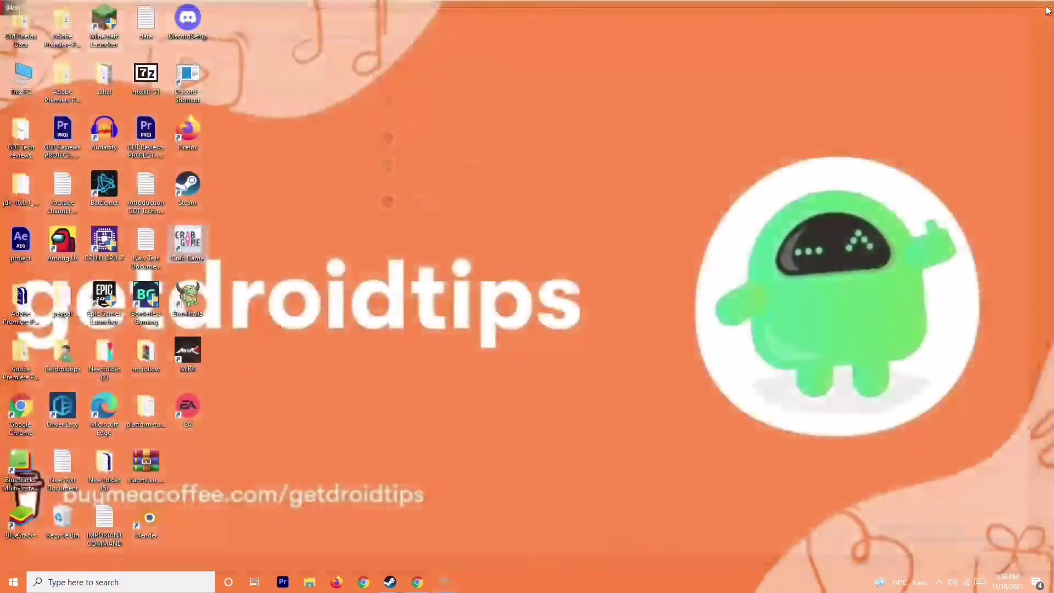
pyautogui.click(1038, 8)
# Show the Start menu's power options, then dismiss the Start menu
pyautogui.click(13, 581)
pyautogui.click(14, 557)
pyautogui.click(550, 387)
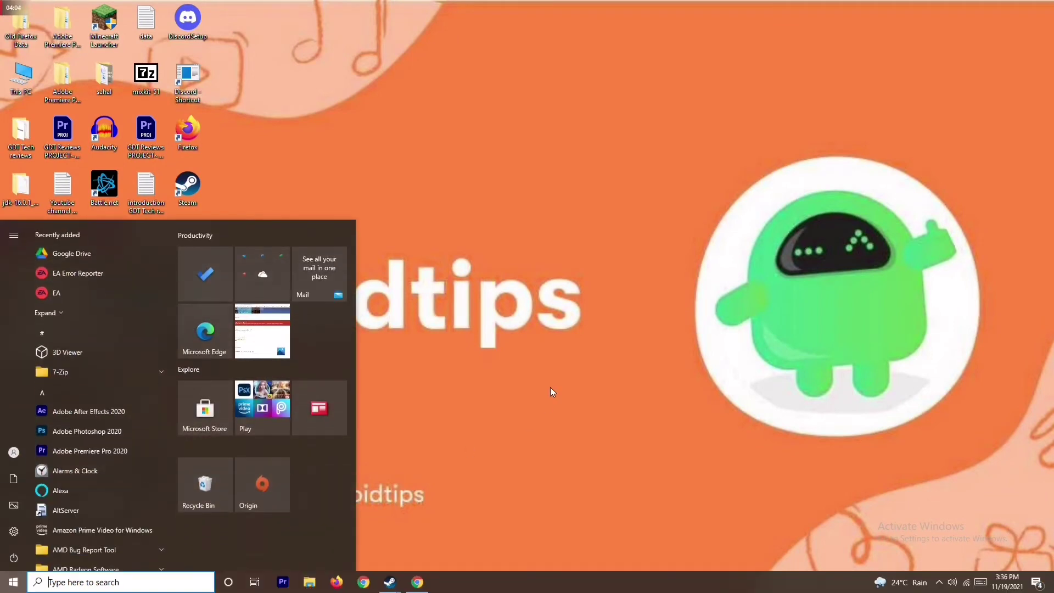
pyautogui.click(550, 387)
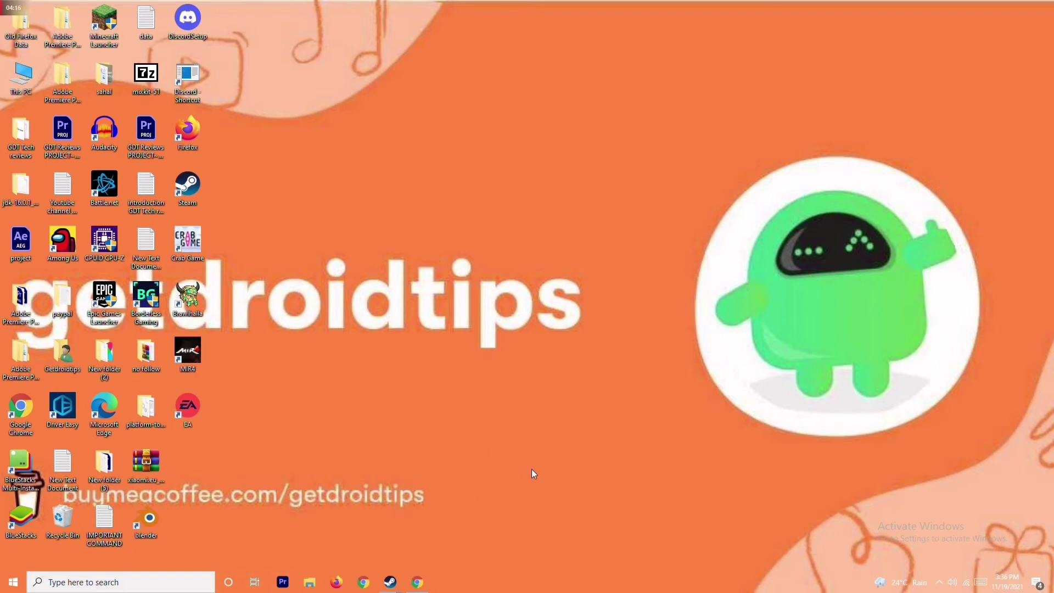
# Open Virus & threat protection in Windows Security via Settings (Win+I)
pyautogui.press('super+i')
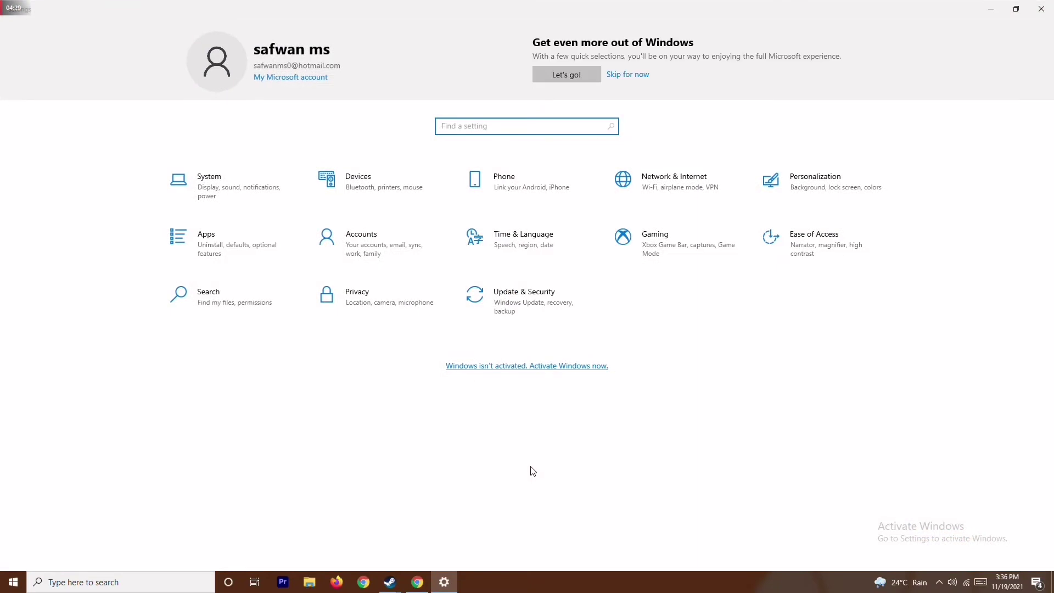
pyautogui.click(536, 294)
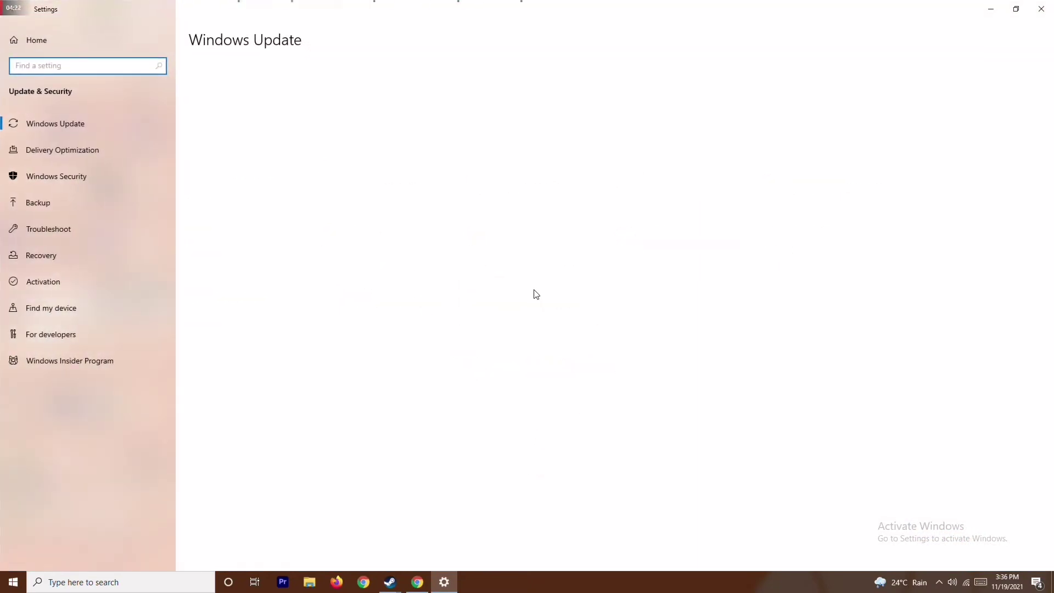
pyautogui.click(68, 179)
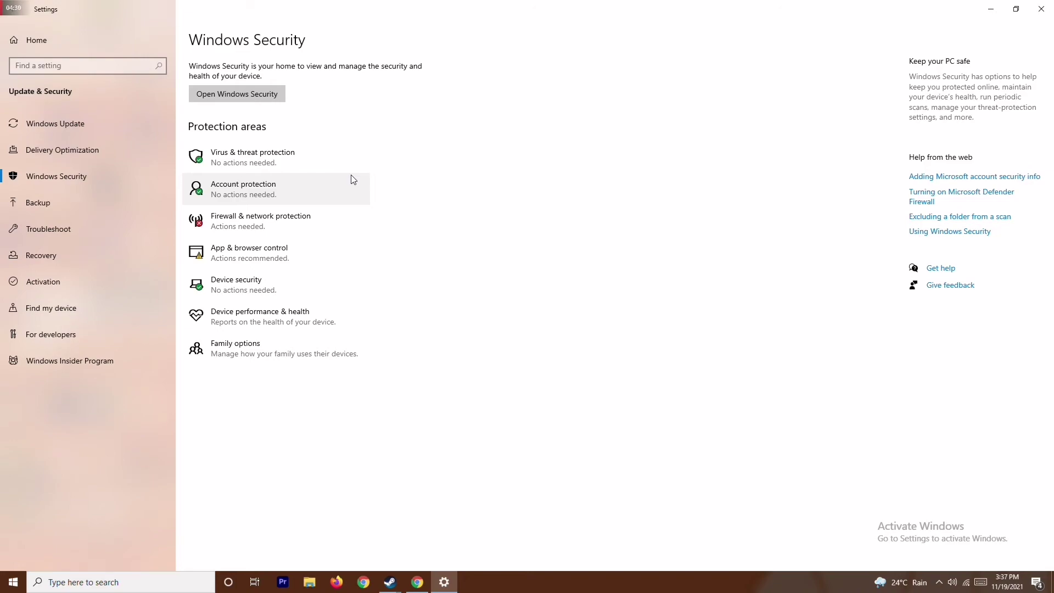
pyautogui.click(318, 158)
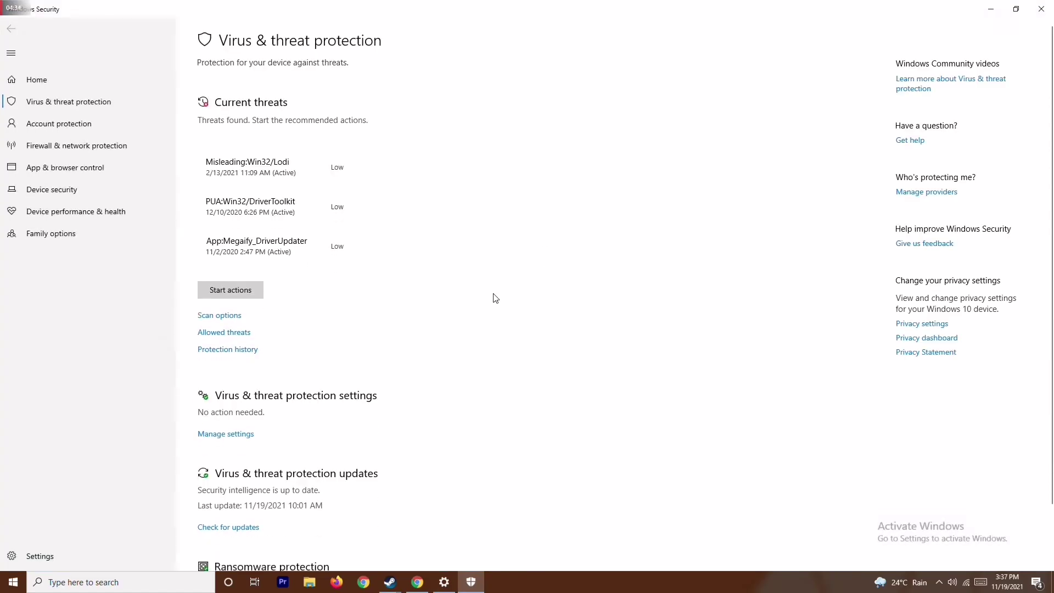
pyautogui.scroll(-1, 493, 296)
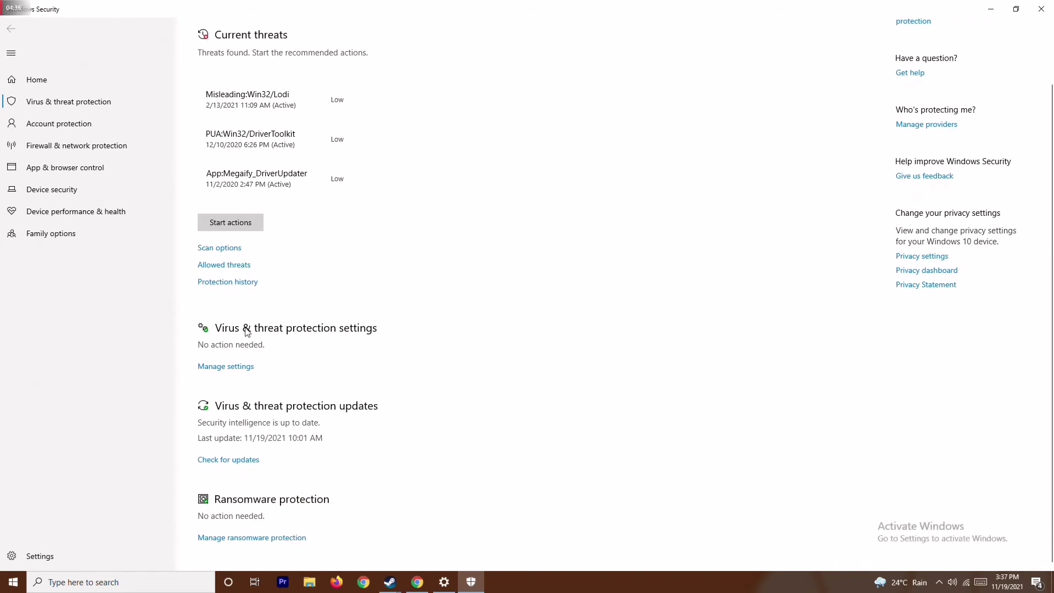
# Turn Real-time protection off, approve the admin prompt, and close Windows Security and Settings
pyautogui.click(235, 367)
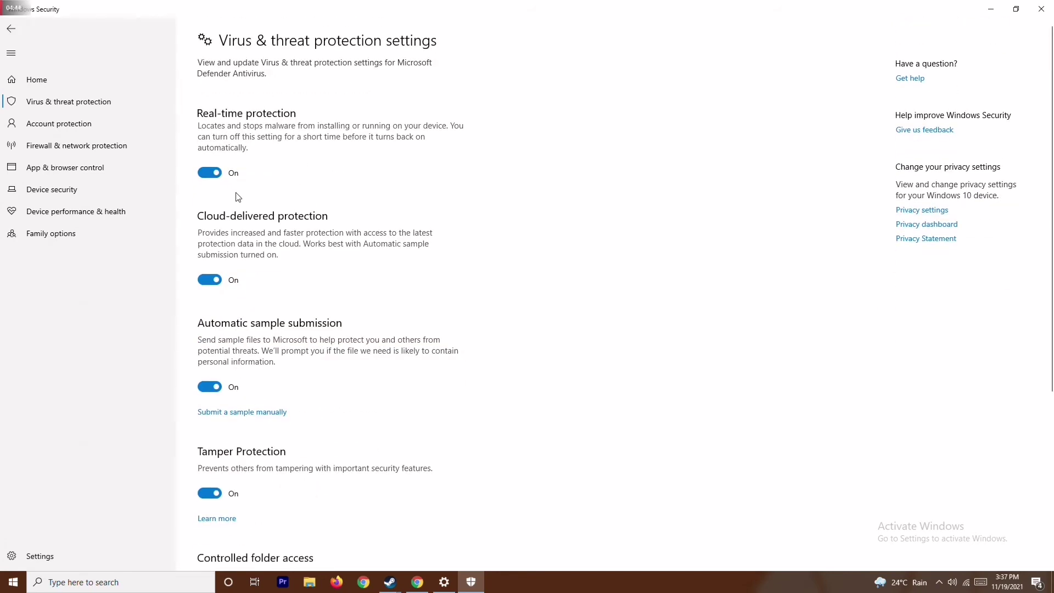
pyautogui.click(210, 173)
pyautogui.click(477, 362)
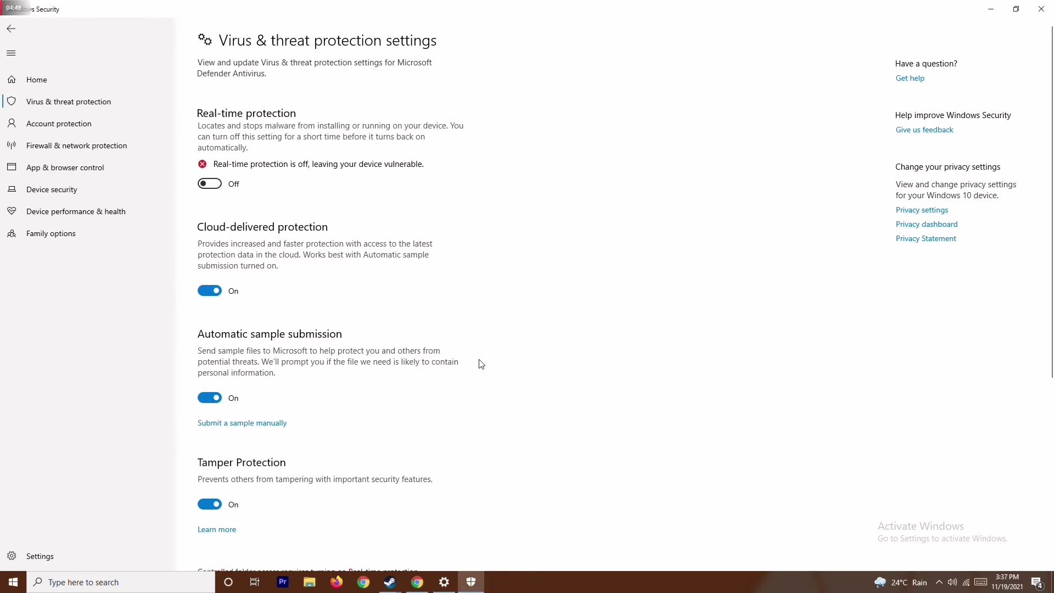
pyautogui.click(1041, 8)
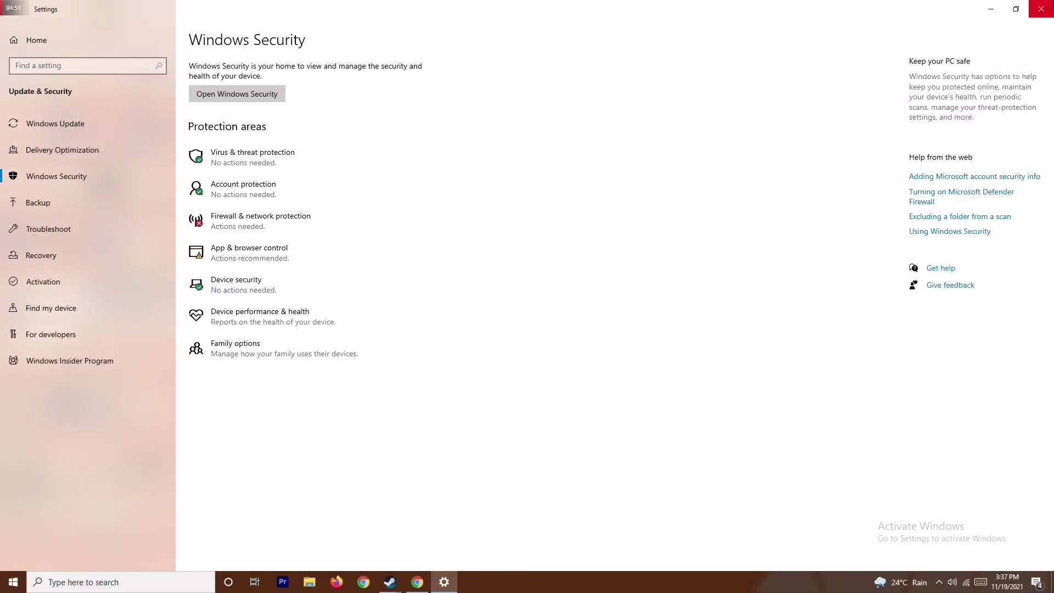
pyautogui.click(1041, 9)
# Refresh the desktop, dismiss the taskbar menu, and show Steam's window previews
pyautogui.rightClick(423, 253)
pyautogui.click(397, 301)
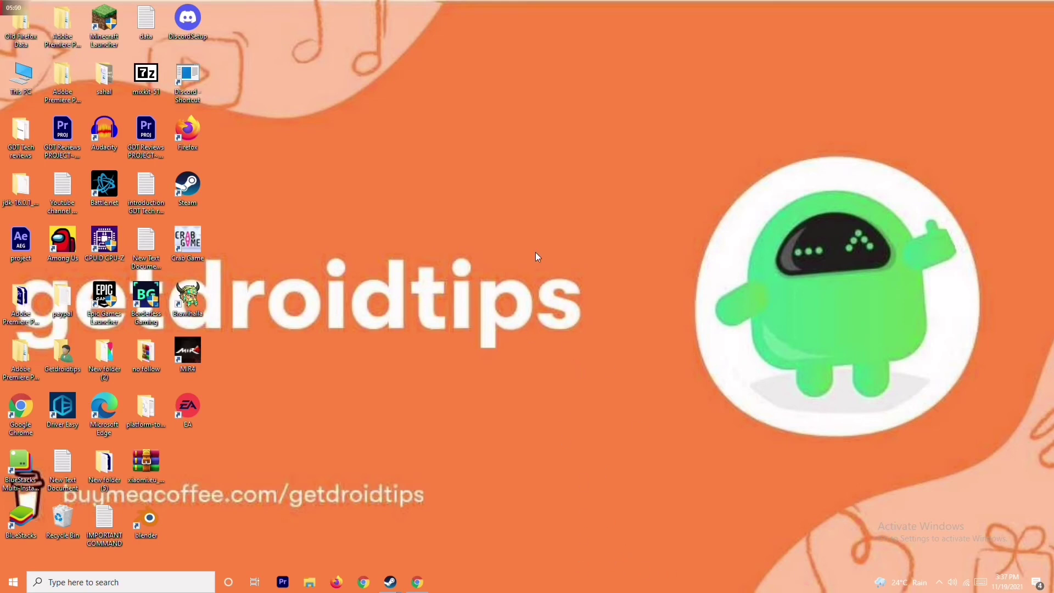
pyautogui.rightClick(686, 586)
pyautogui.click(435, 239)
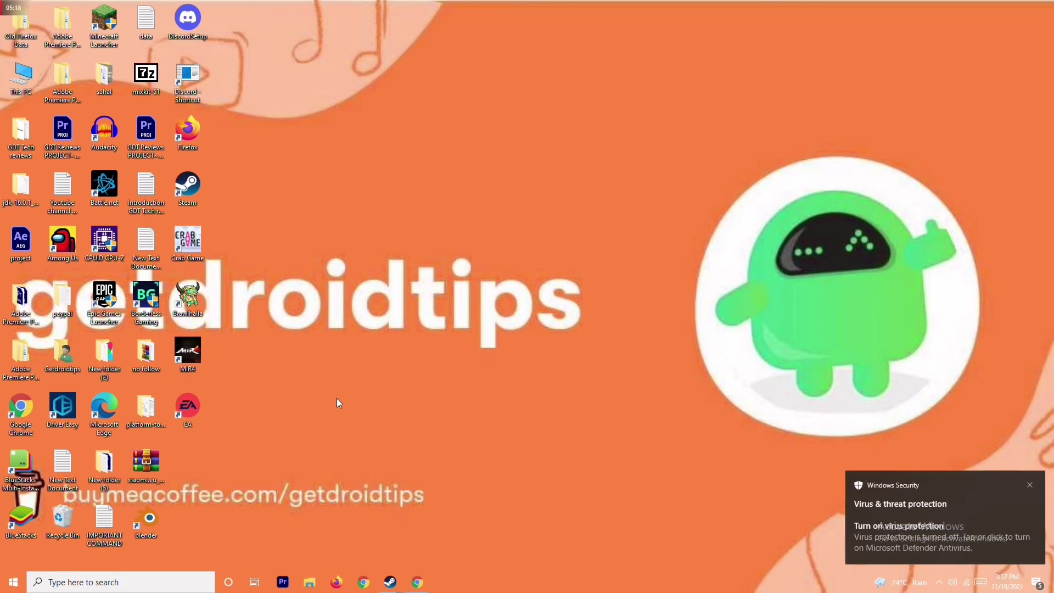
pyautogui.click(390, 581)
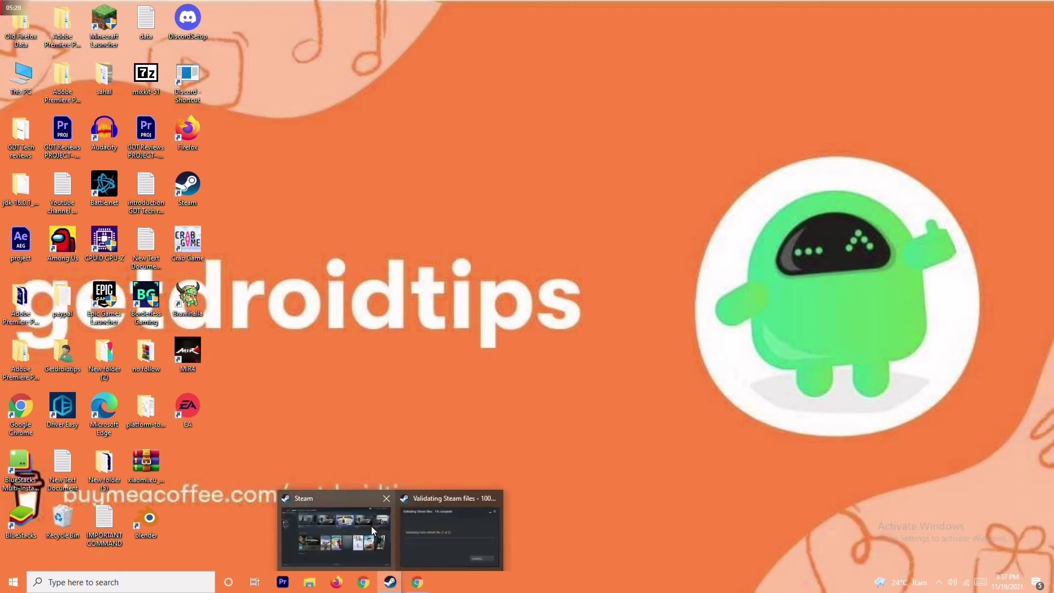
# Bring the Steam library forward and open the Forza Horizon 5 page
pyautogui.click(339, 529)
pyautogui.rightClick(87, 172)
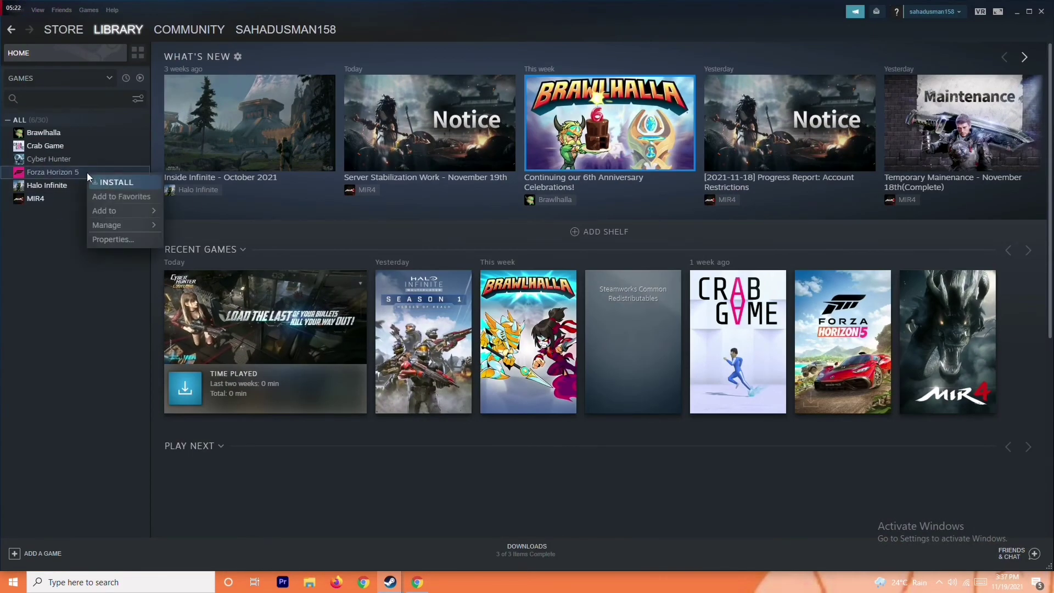
pyautogui.moveTo(114, 225)
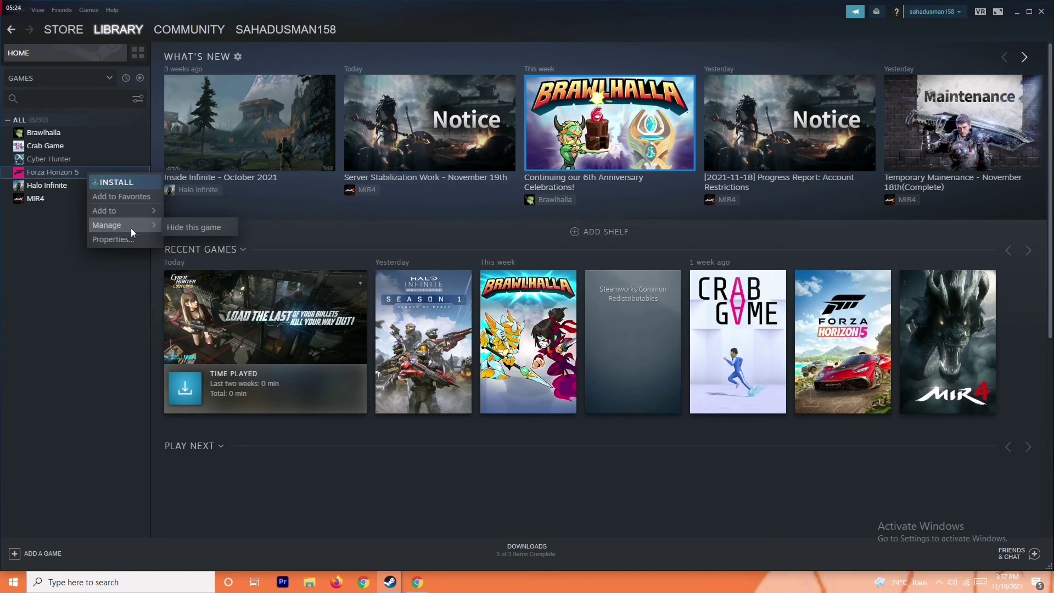
pyautogui.click(91, 262)
pyautogui.click(83, 173)
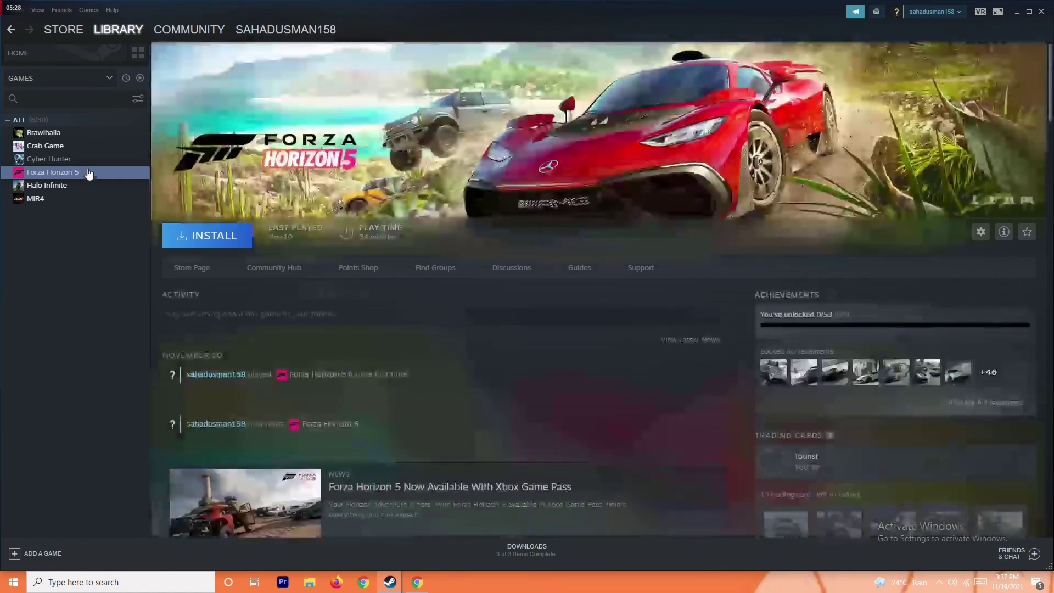
# Open the Crab Game page and check its Manage submenu, then close the menu
pyautogui.click(82, 153)
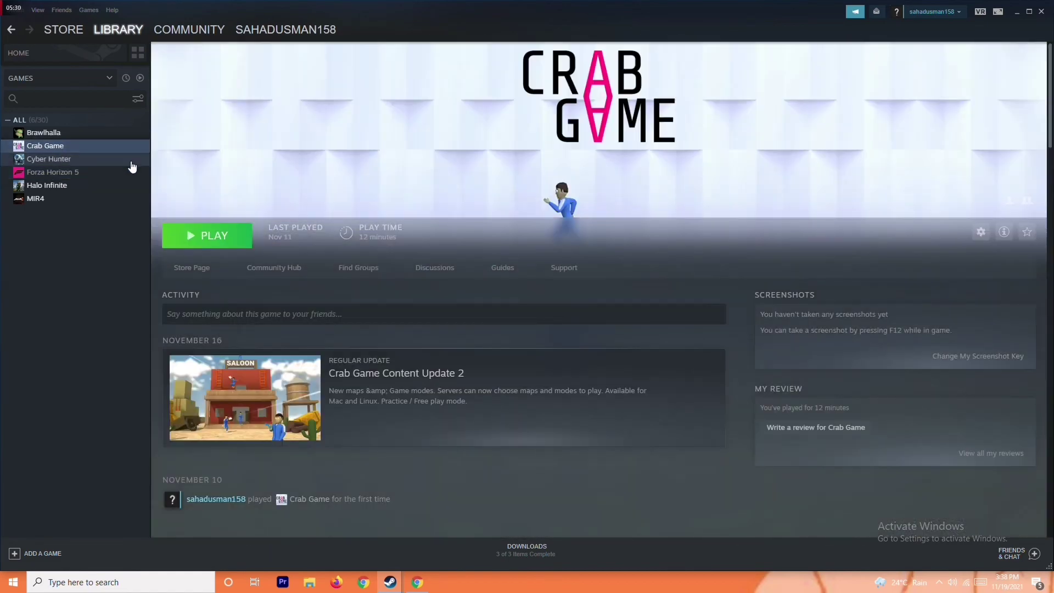
pyautogui.rightClick(93, 151)
pyautogui.moveTo(123, 202)
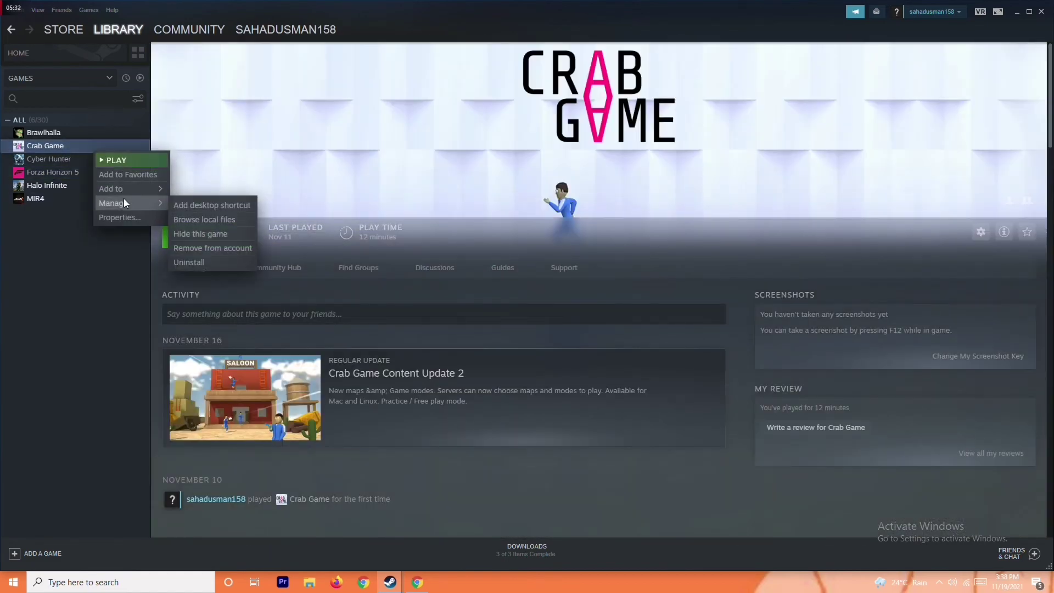
pyautogui.click(81, 310)
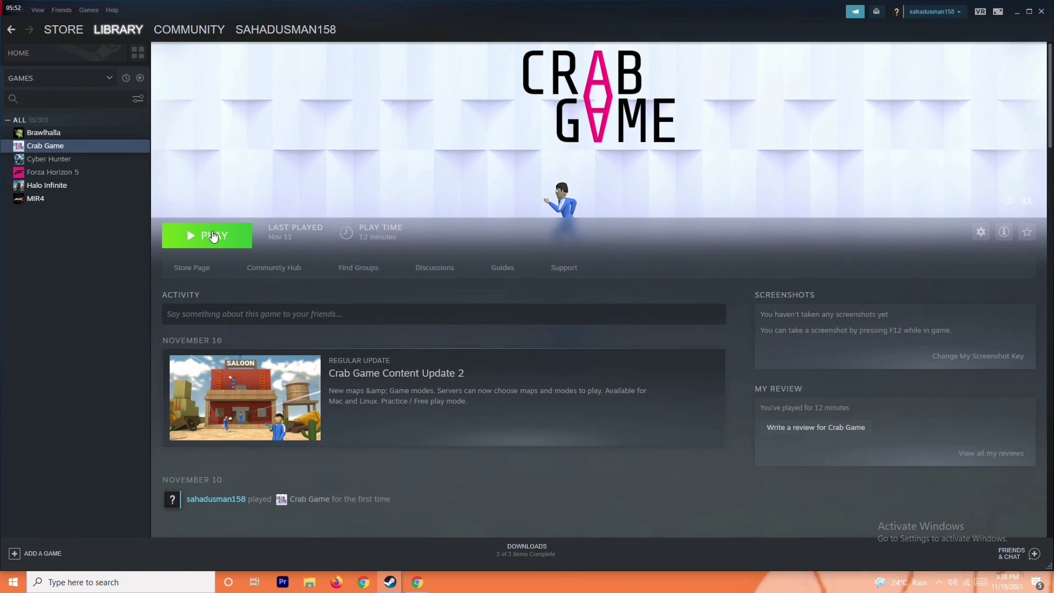
# Minimize the Steam window to reveal the desktop game shortcuts
pyautogui.click(1015, 14)
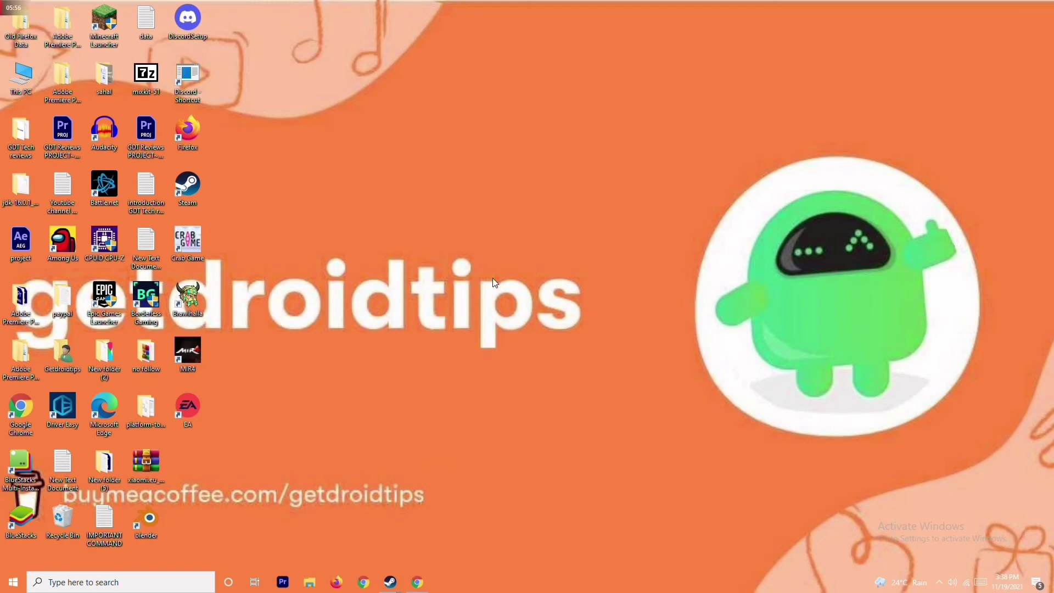